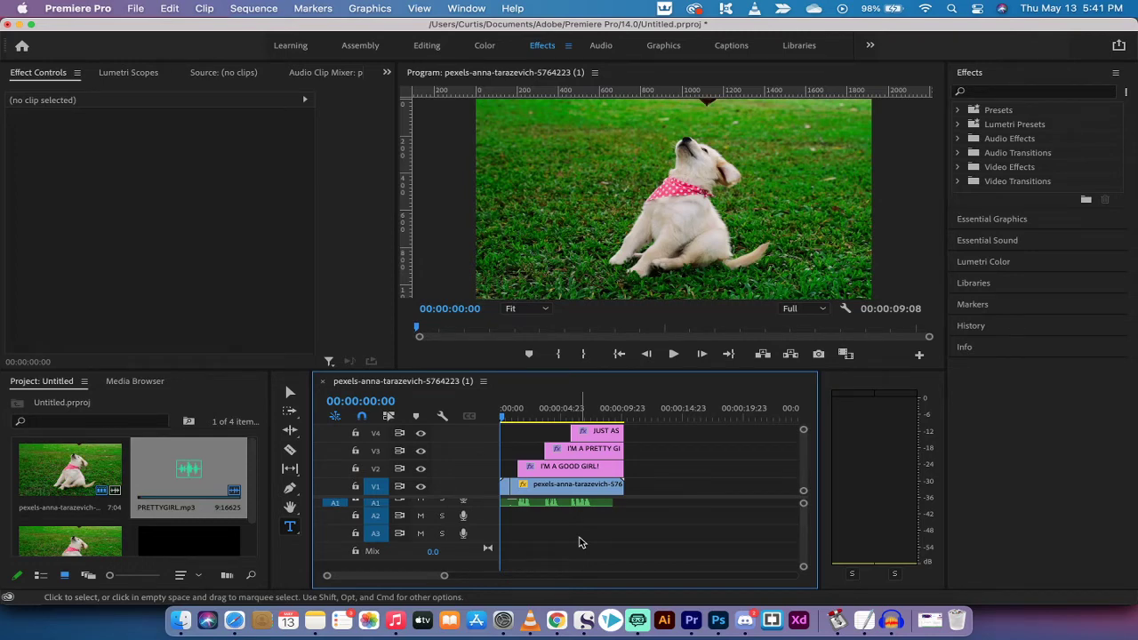
Scrub and play the sequence to preview the three existing captions
click(516, 415)
drag(518, 417, 523, 417)
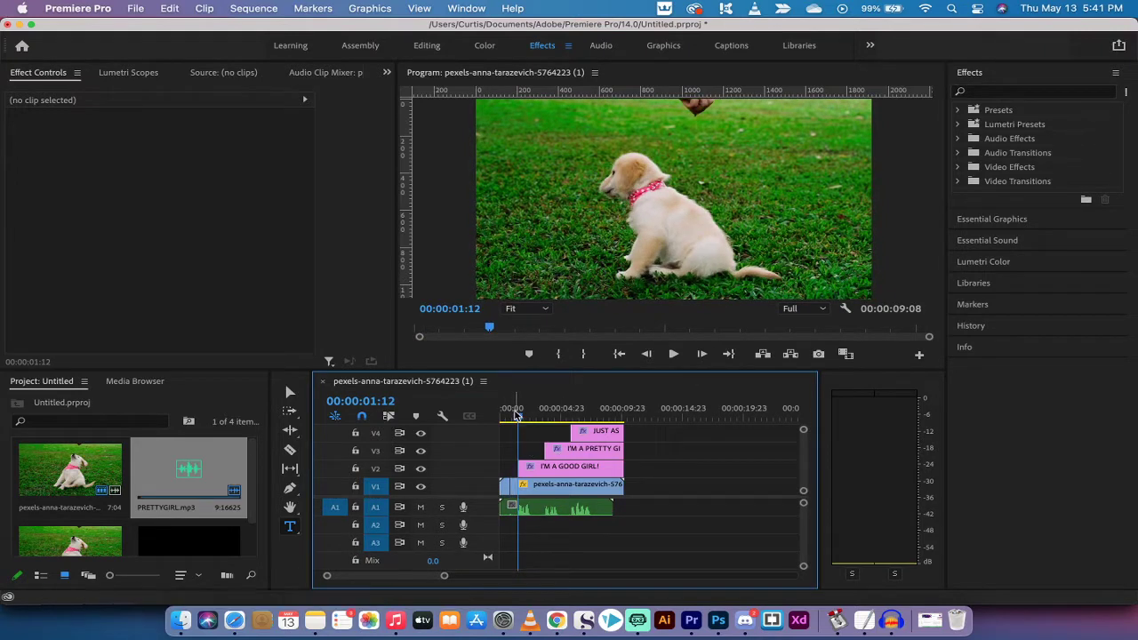
drag(515, 415, 519, 418)
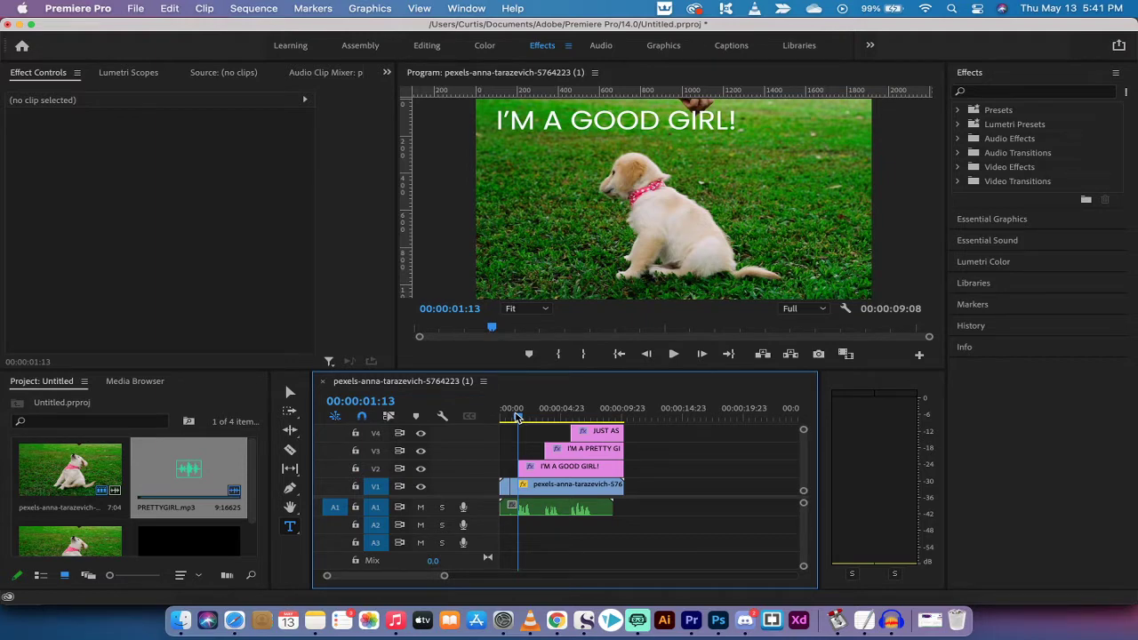
drag(517, 417, 499, 418)
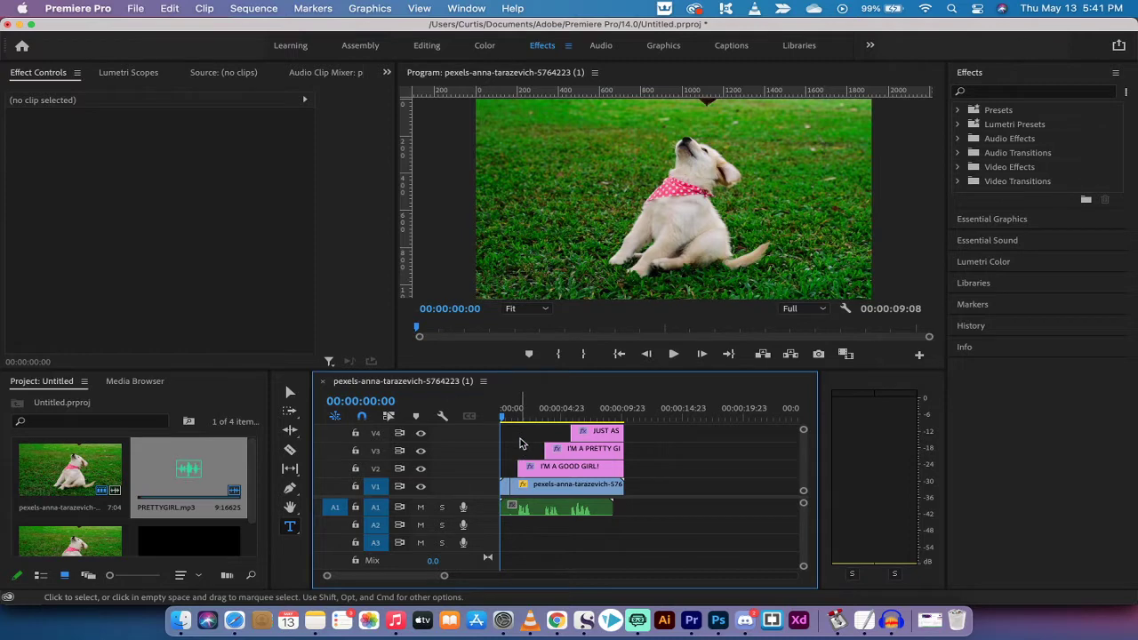
key(space)
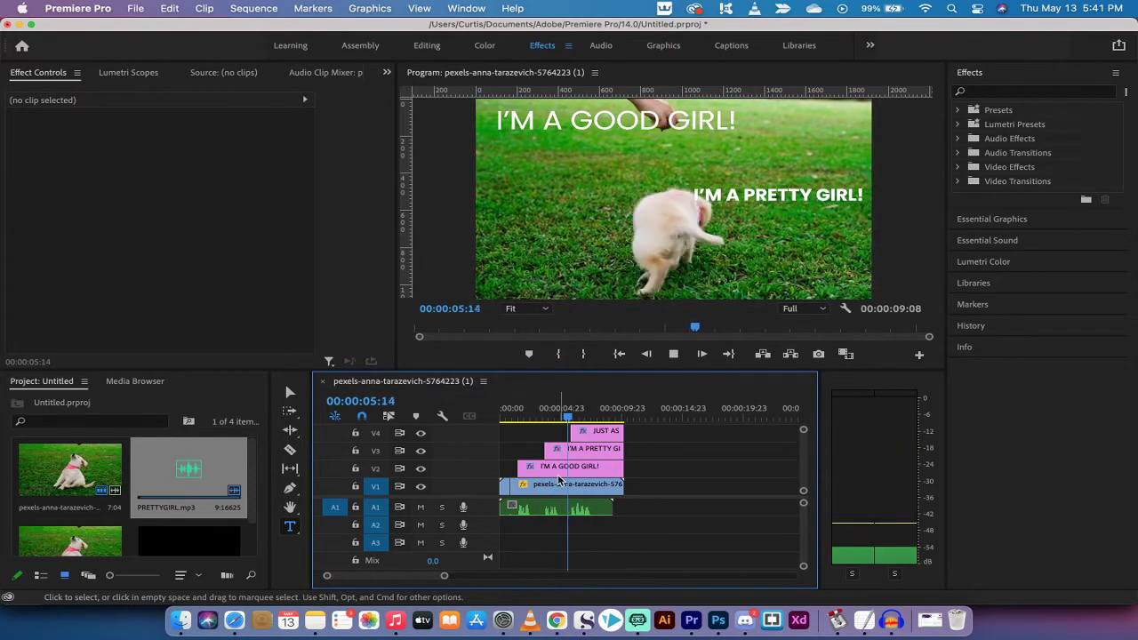
click(597, 413)
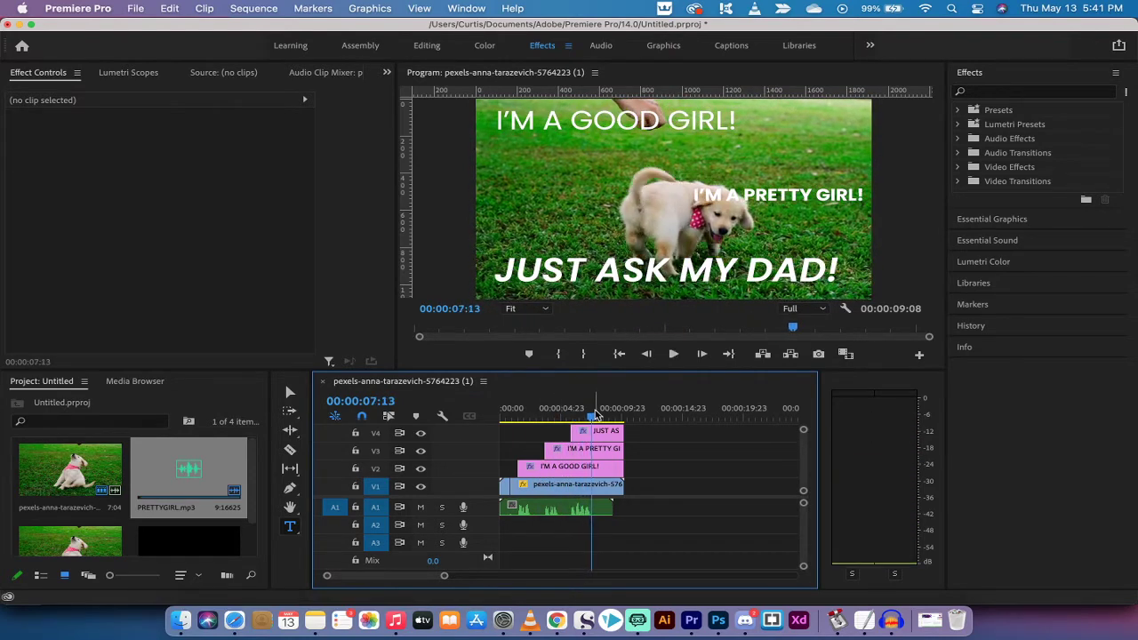
drag(597, 414, 459, 429)
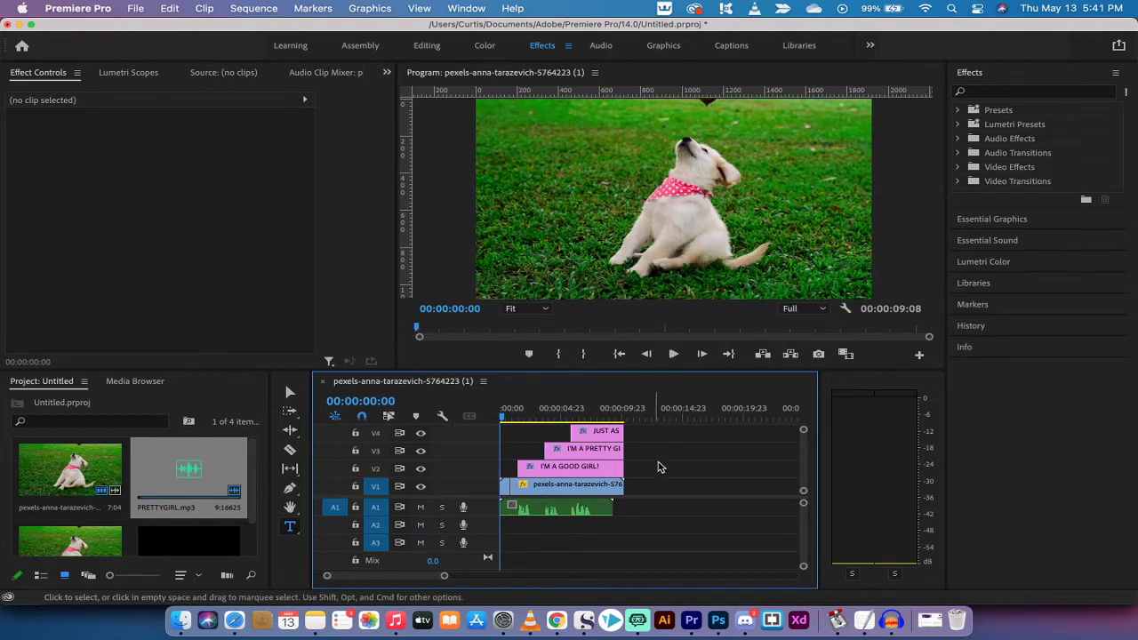
Delete the three caption clips on V2–V4 and play back the audio
drag(666, 470, 519, 432)
key(Delete)
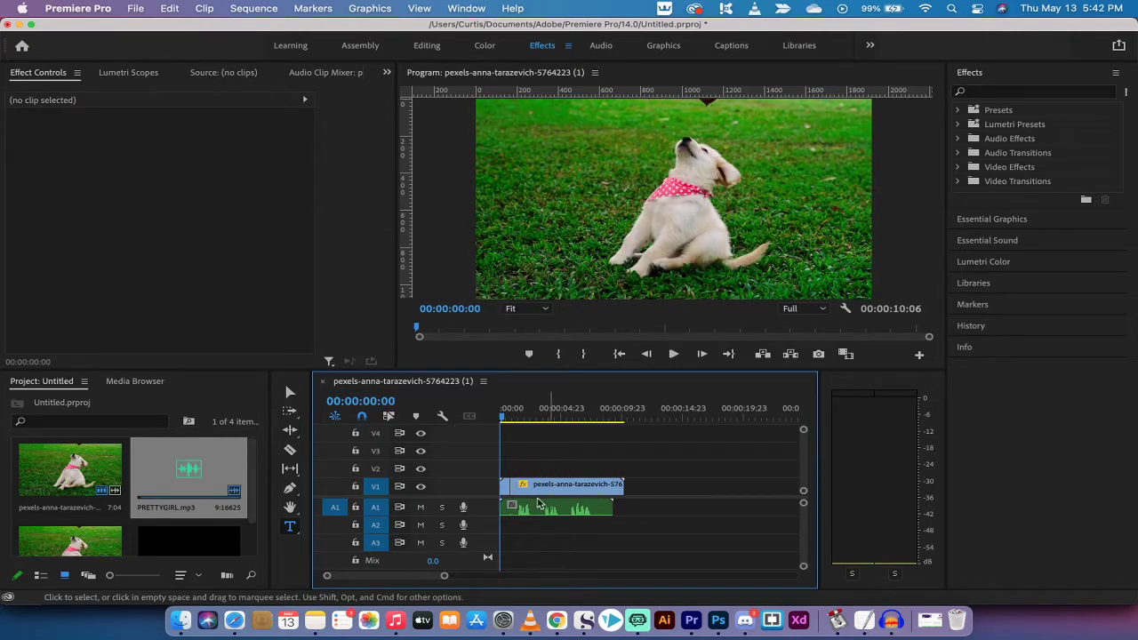
drag(541, 419, 501, 416)
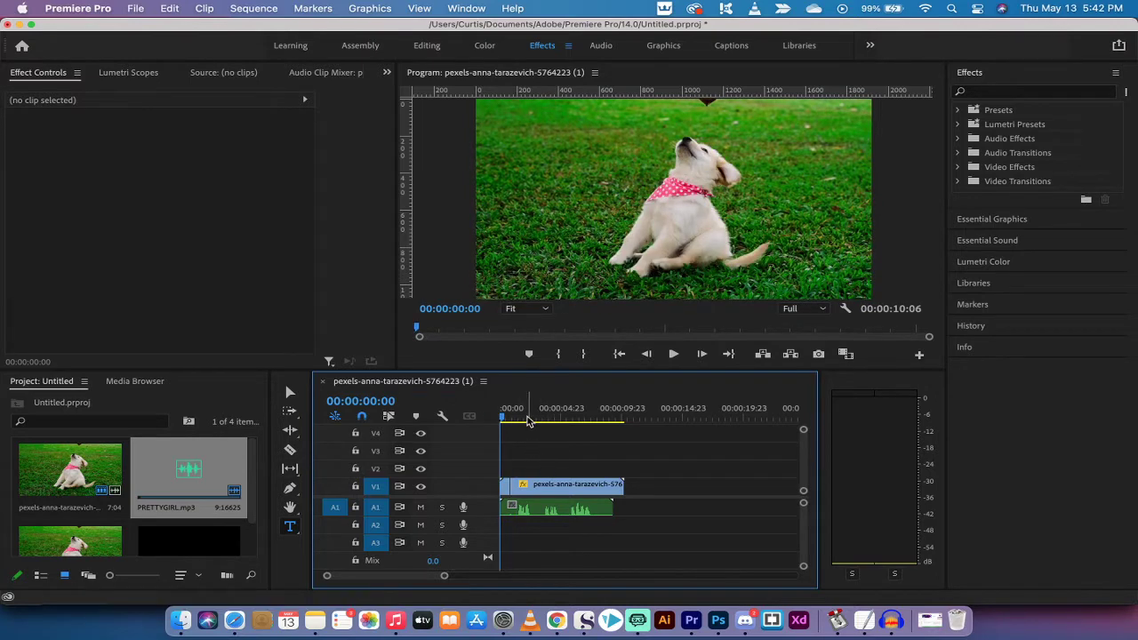
key(space)
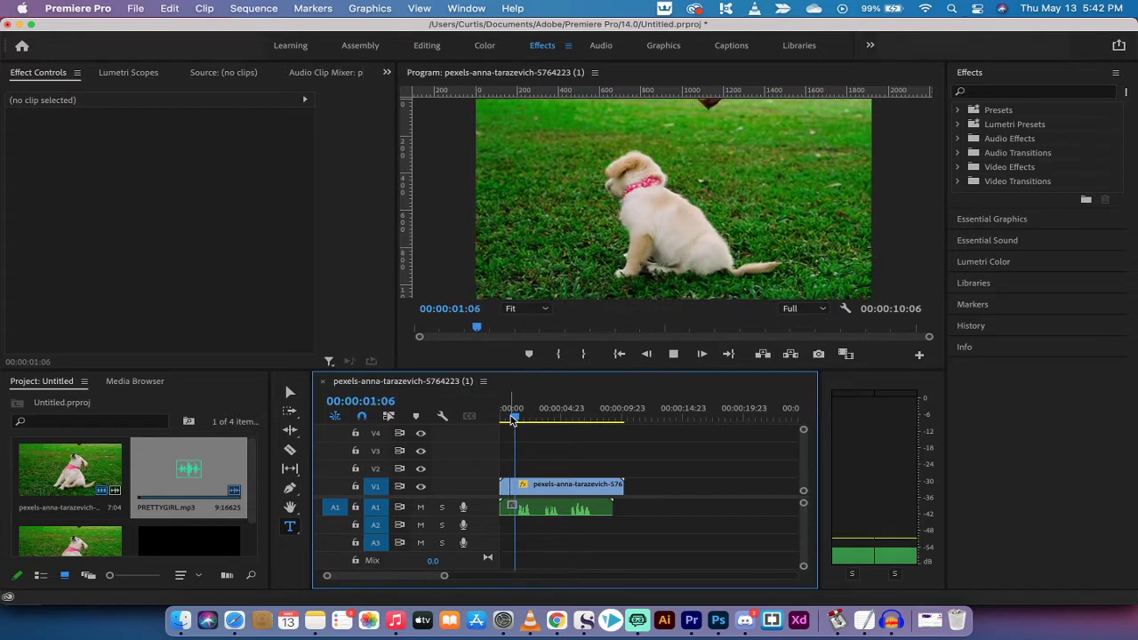
key(space)
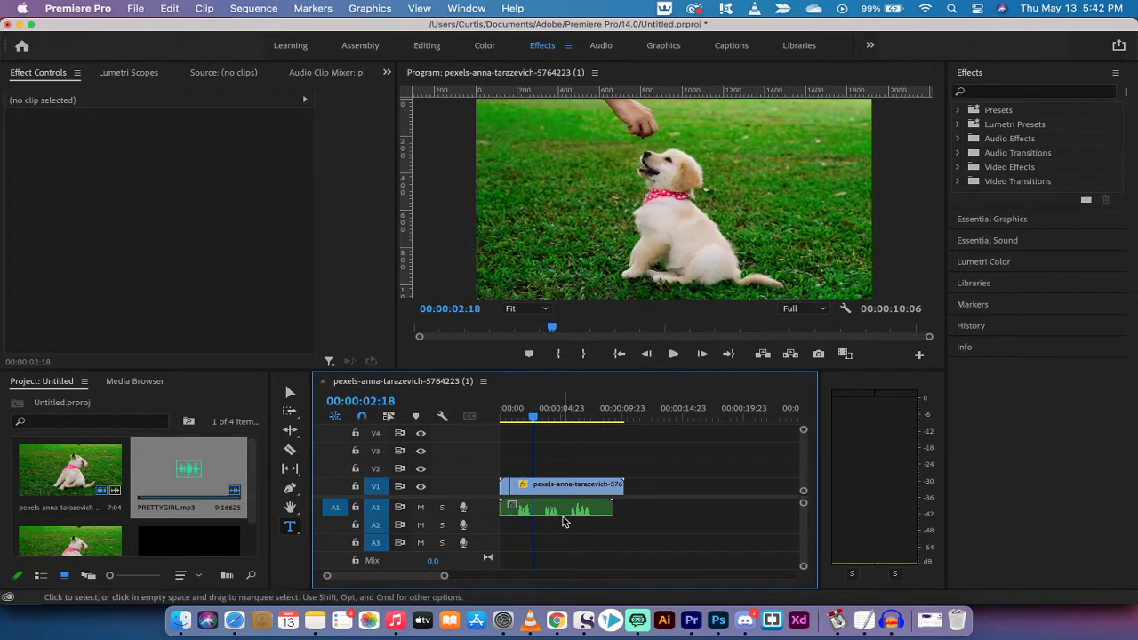
Replay the audio from just under one second to check its timing
click(551, 510)
drag(533, 416, 511, 422)
key(space)
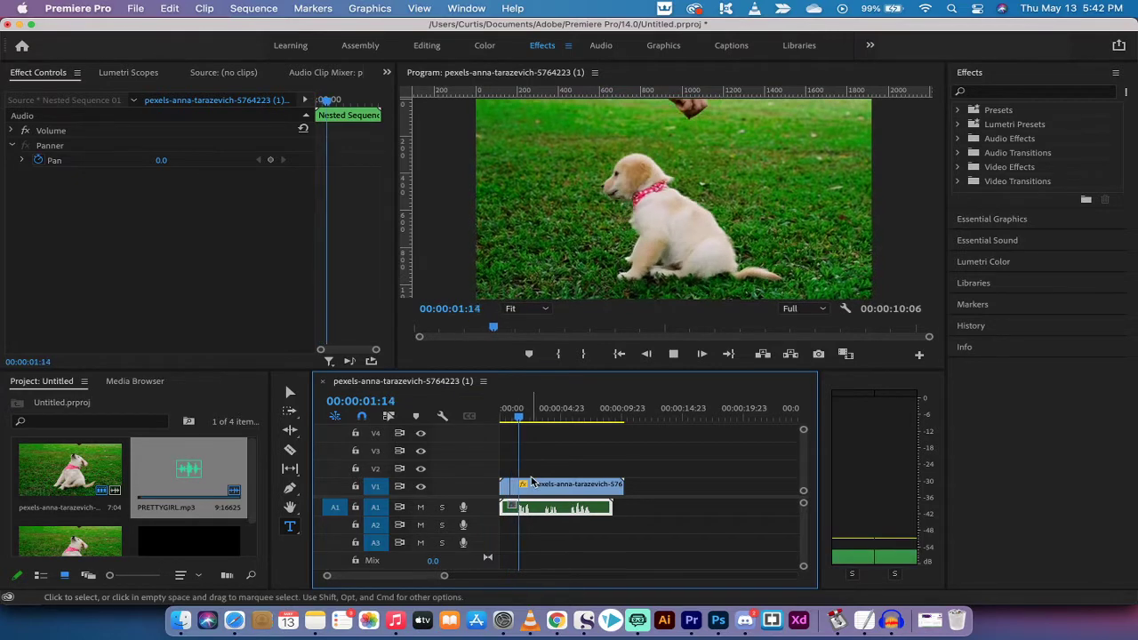
click(500, 420)
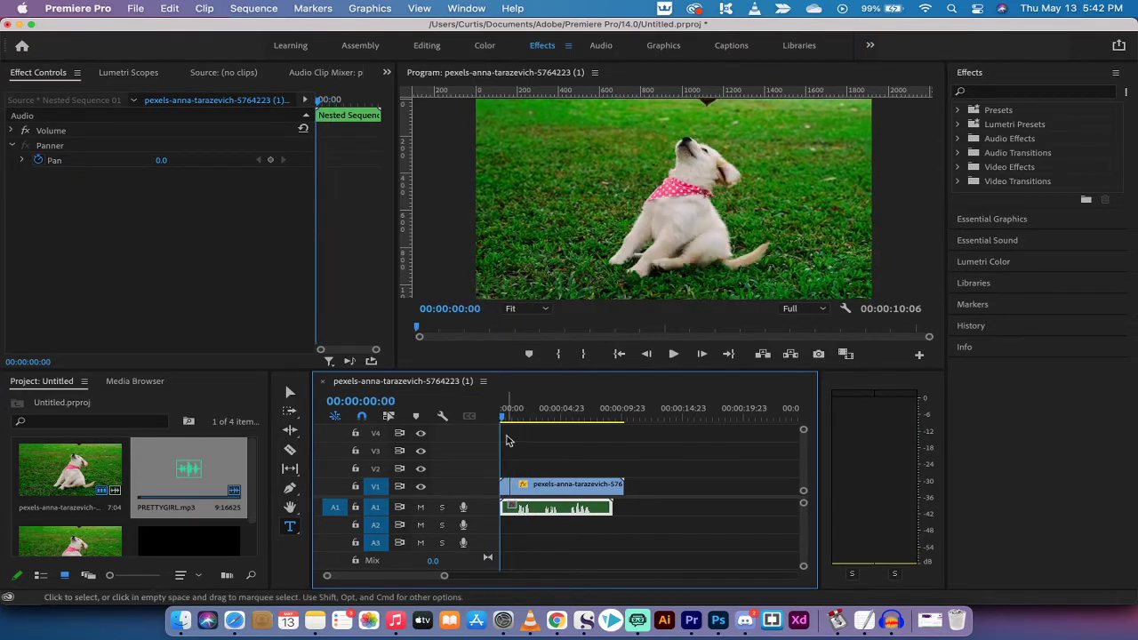
click(520, 425)
drag(520, 418, 501, 418)
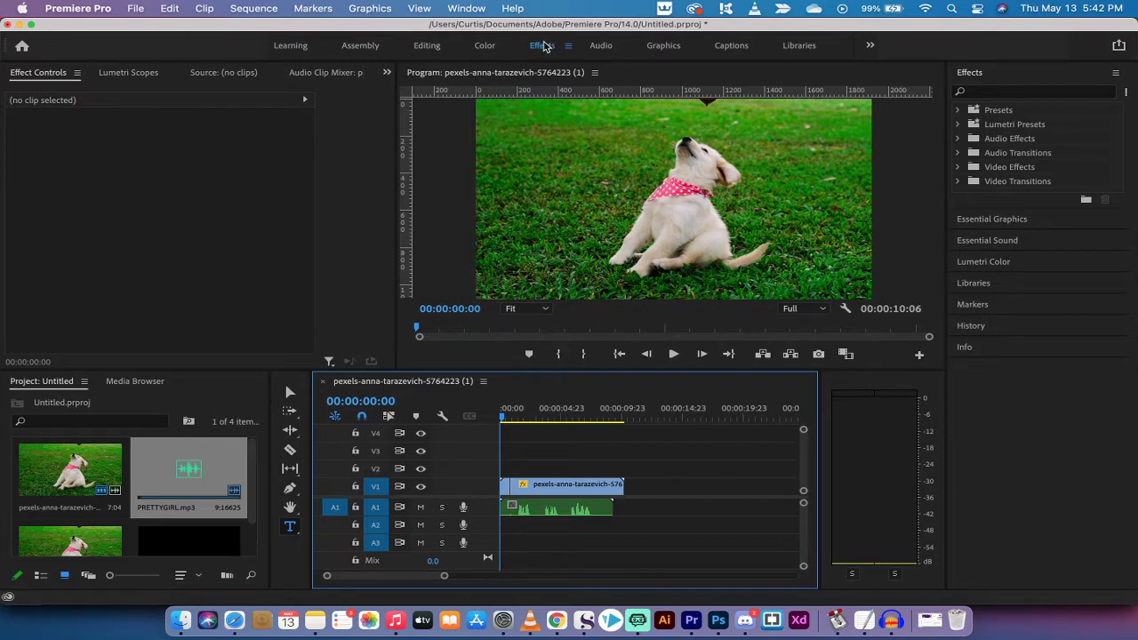
Type the caption I'M A GOOD GIRL! near the top of the Program monitor
click(291, 530)
click(291, 391)
click(291, 527)
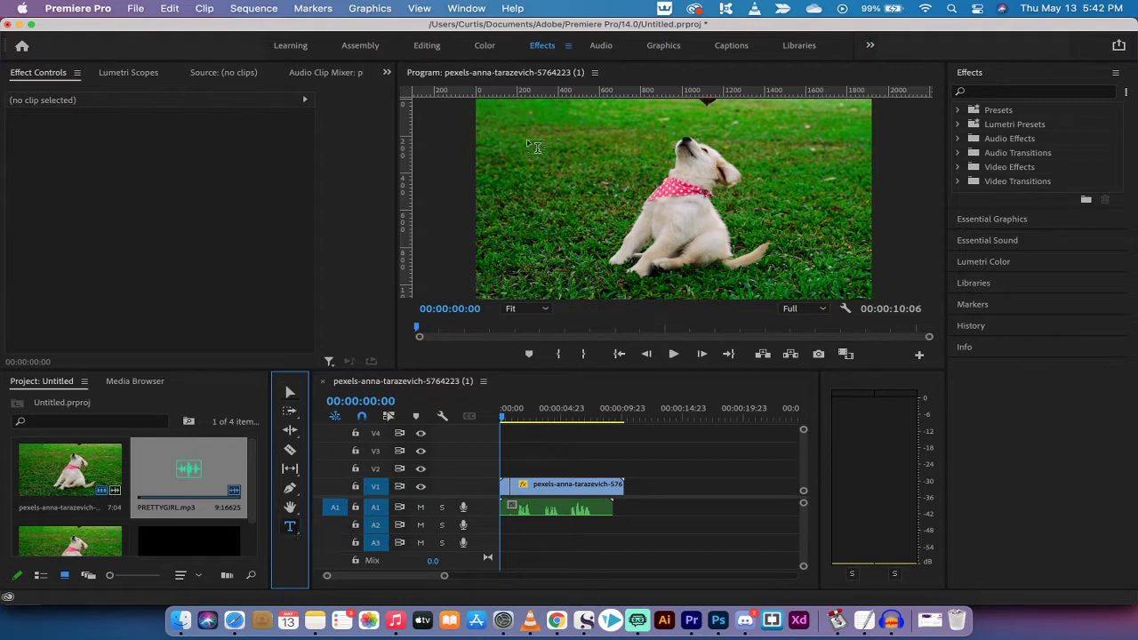
click(537, 147)
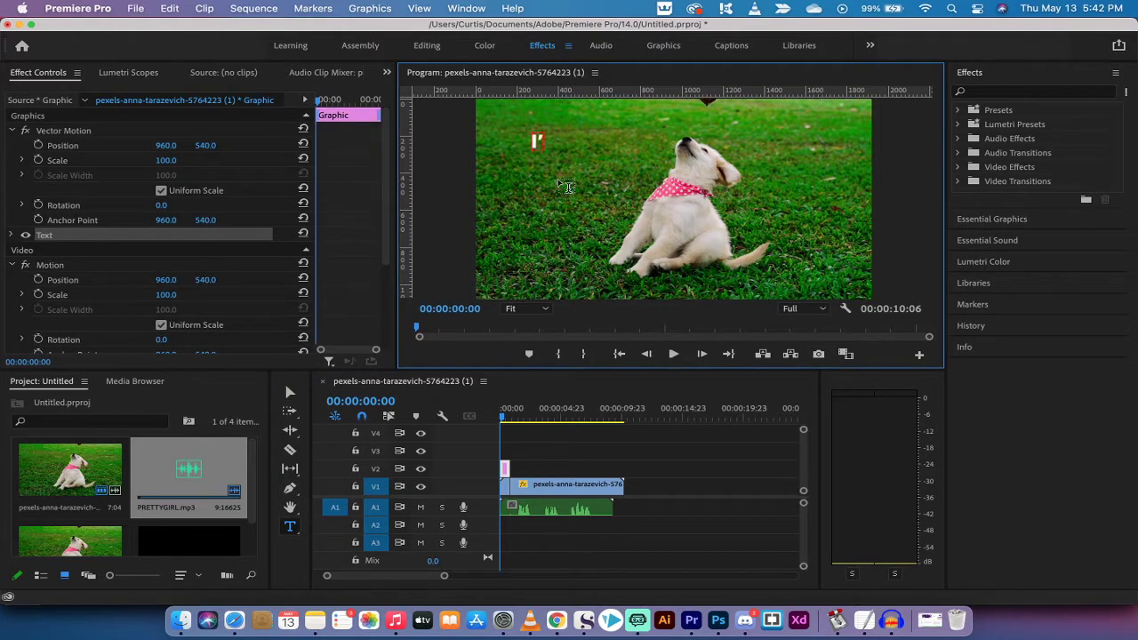
text(I'M A GOOD GIRL)
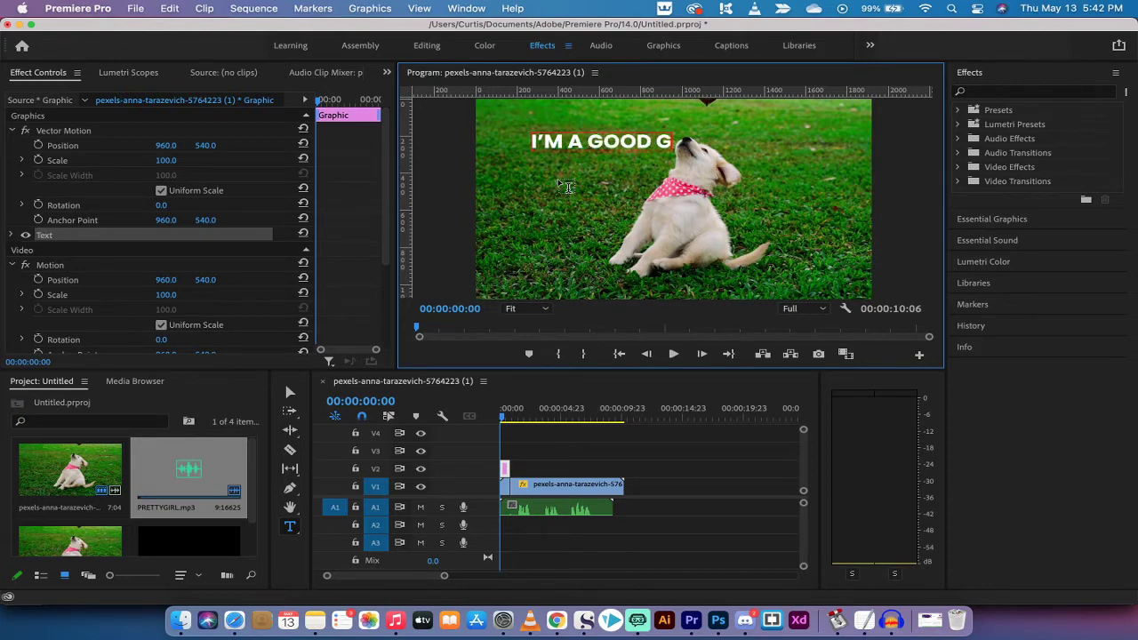
key(BackSpace)
key(BackSpace)
text(RL!)
Expand the I'M A GOOD GIRL! text properties, showing Poppins Bold at size 102
click(54, 237)
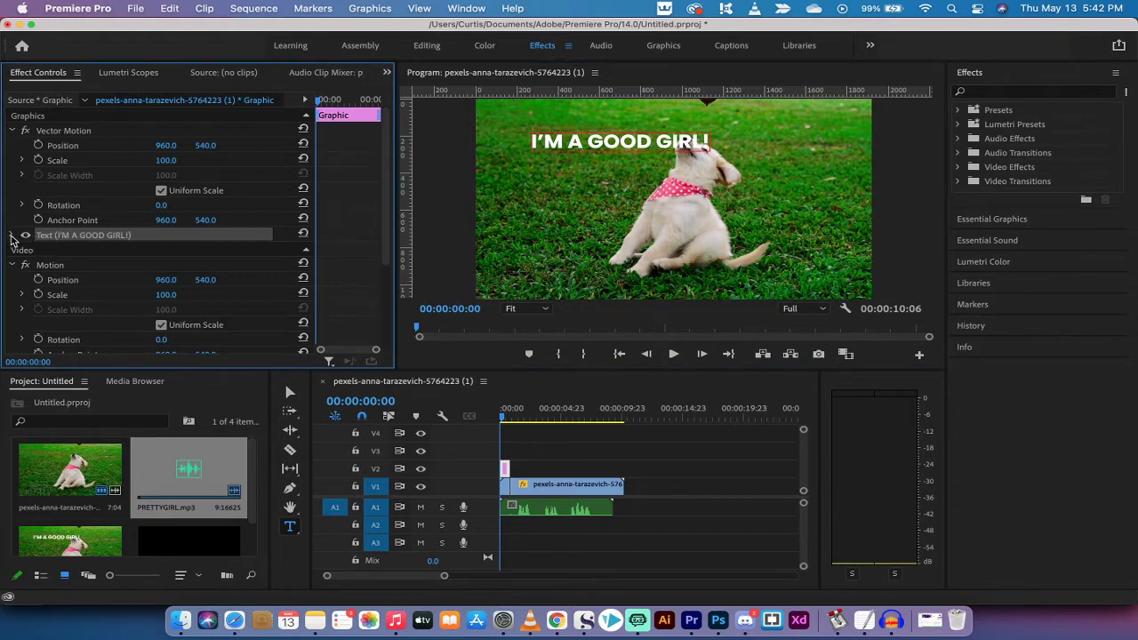
click(11, 235)
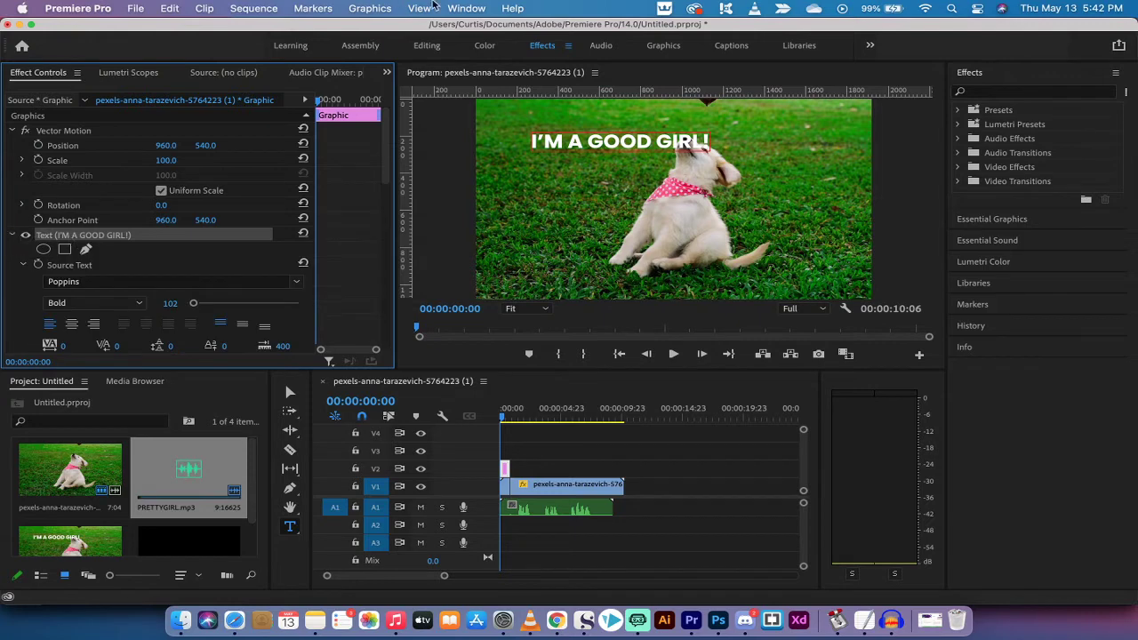
click(466, 8)
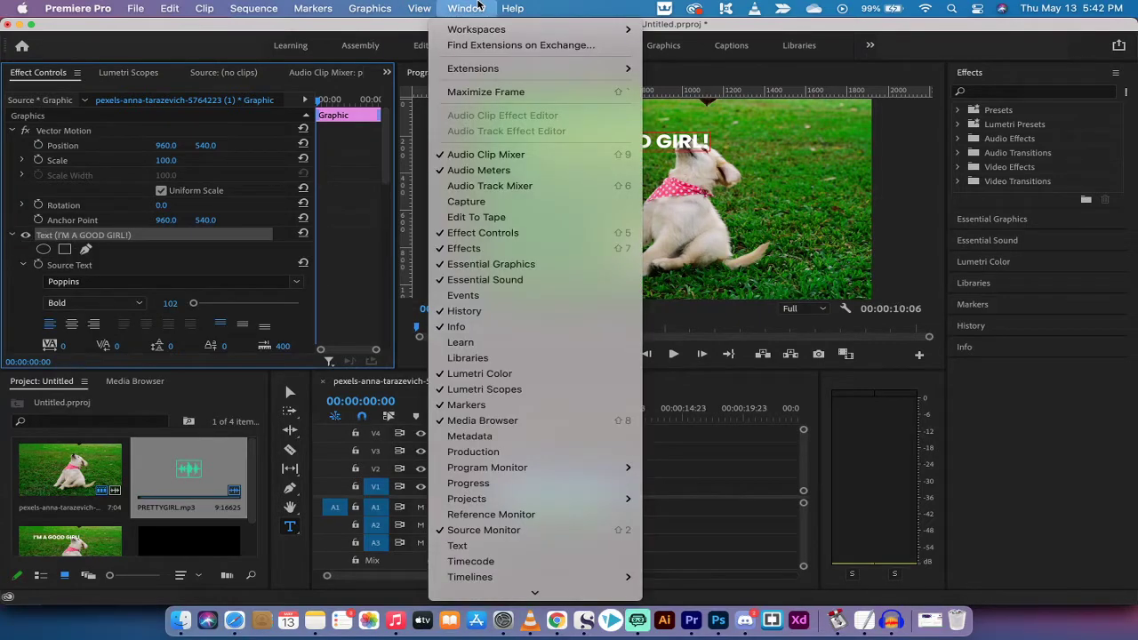
click(472, 8)
click(471, 8)
click(471, 8)
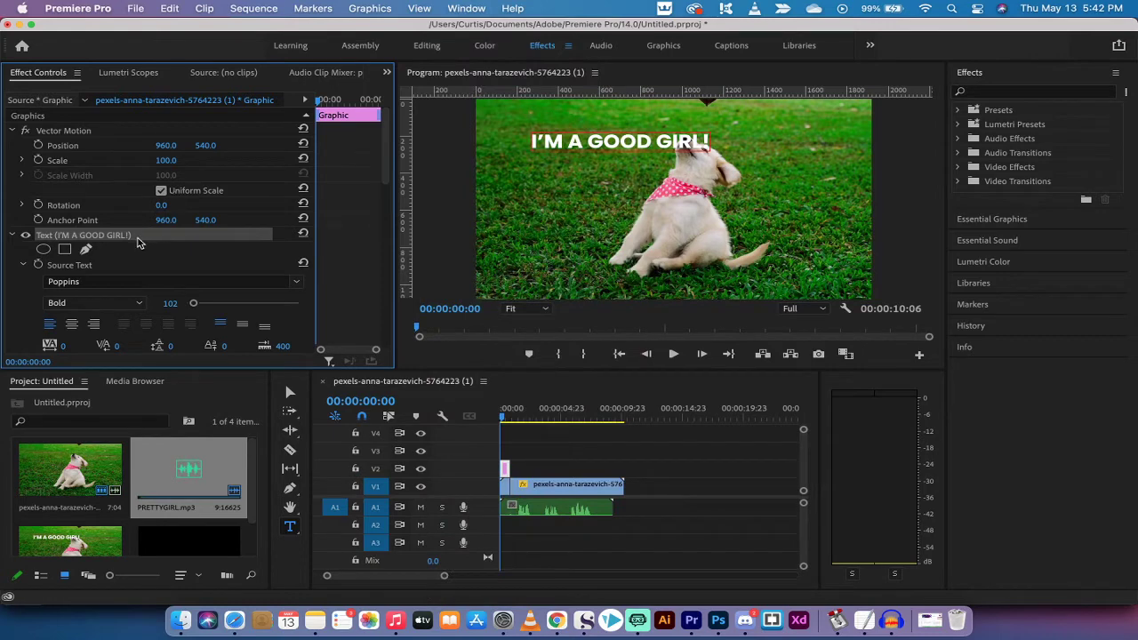
Change the caption's font family from Poppins to Roboto
scroll(138, 243, down, 1)
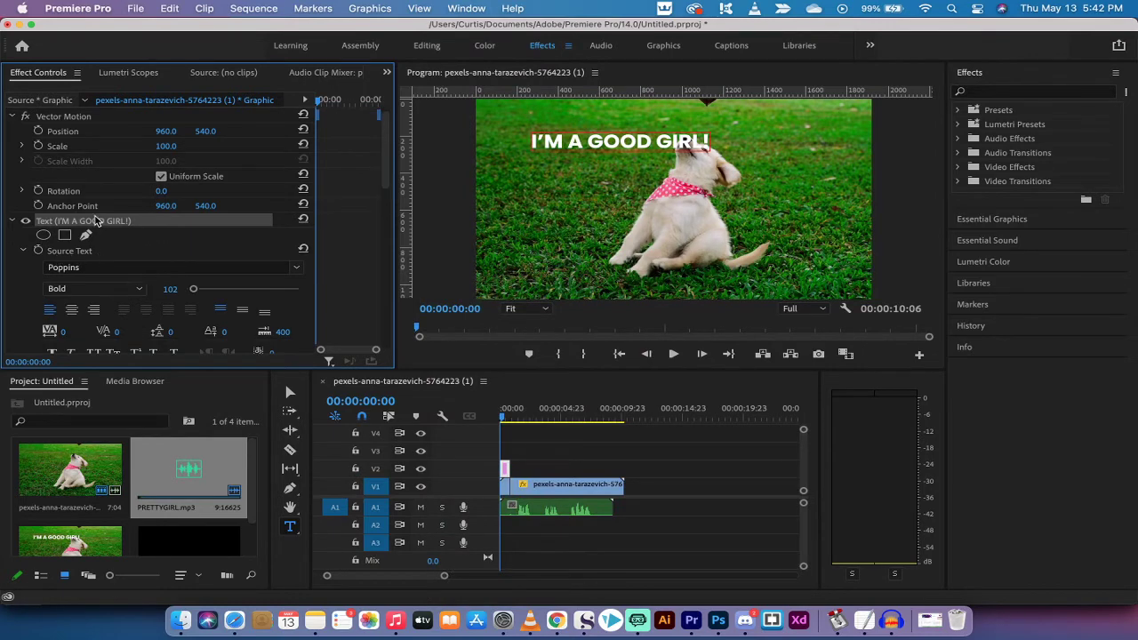
scroll(105, 225, down, 3)
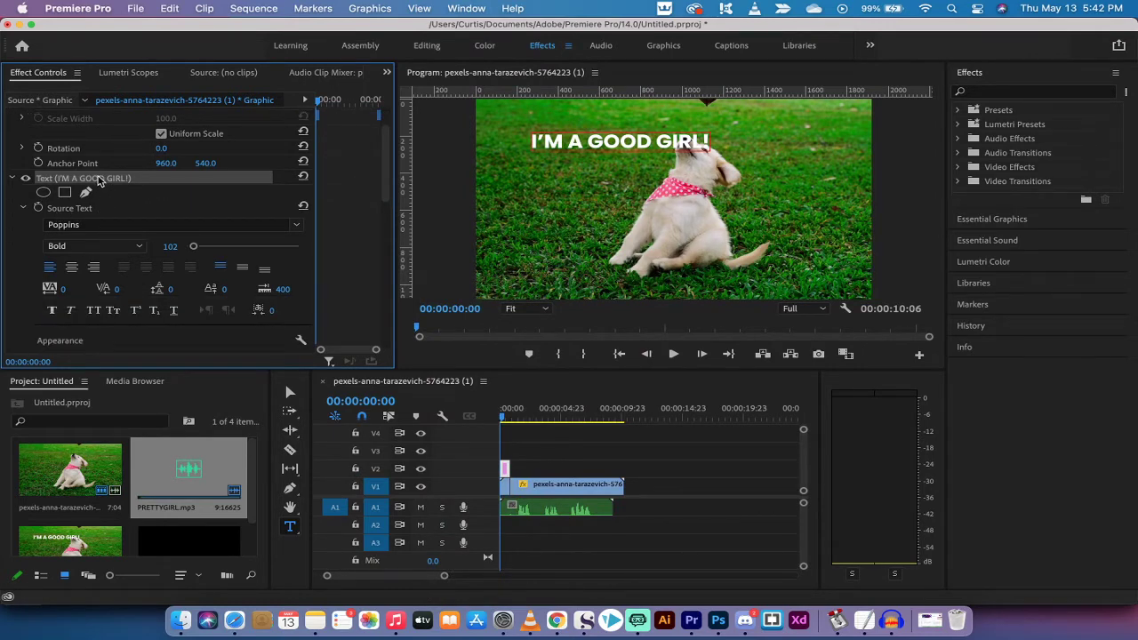
click(296, 229)
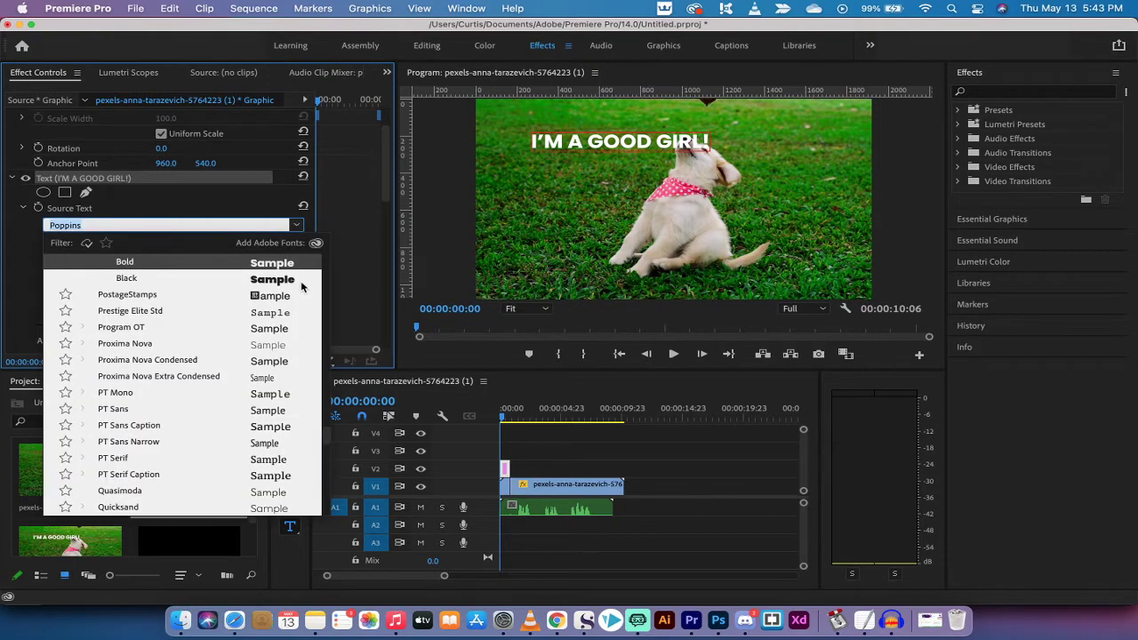
scroll(264, 347, up, 1)
scroll(183, 402, down, 10)
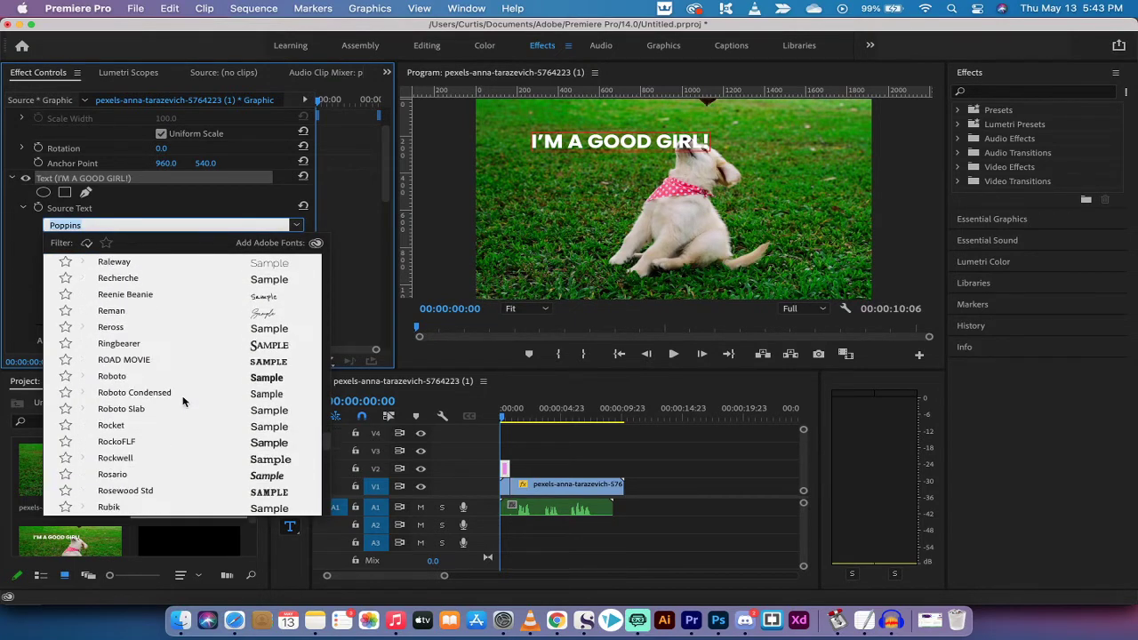
scroll(183, 402, up, 1)
click(111, 279)
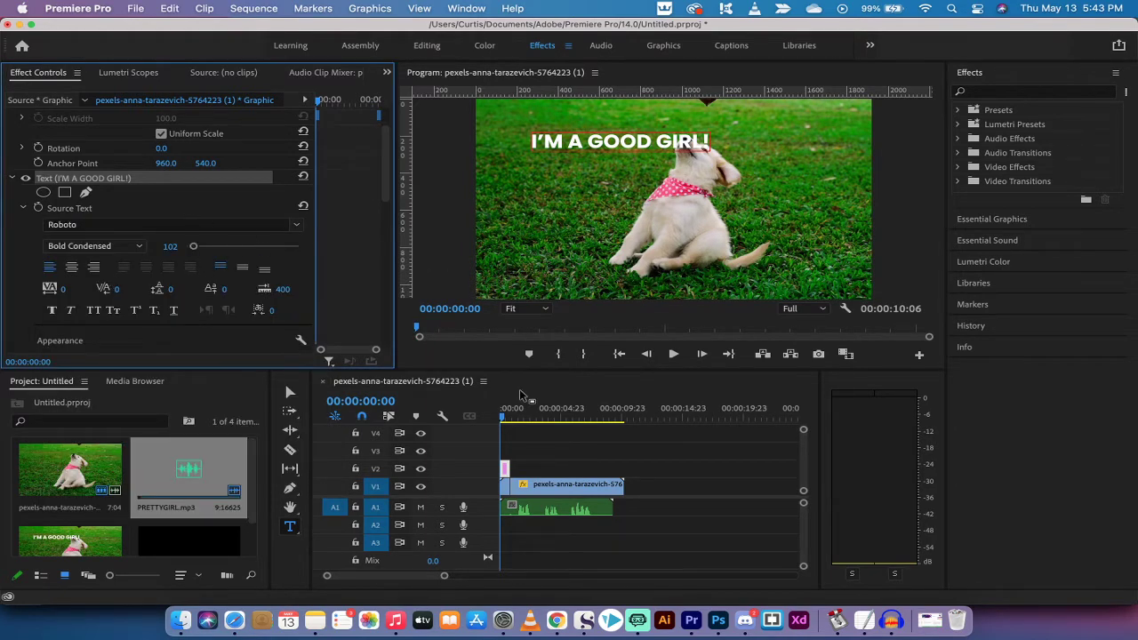
Select all the caption text and apply Roboto Bold Condensed
triple_click(593, 142)
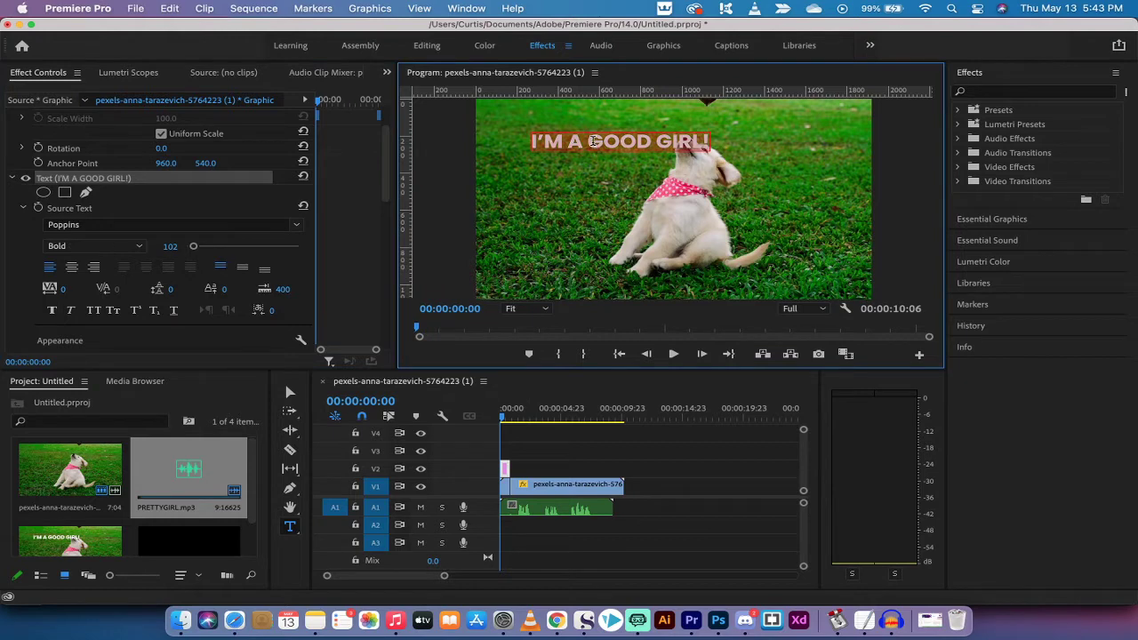
click(302, 227)
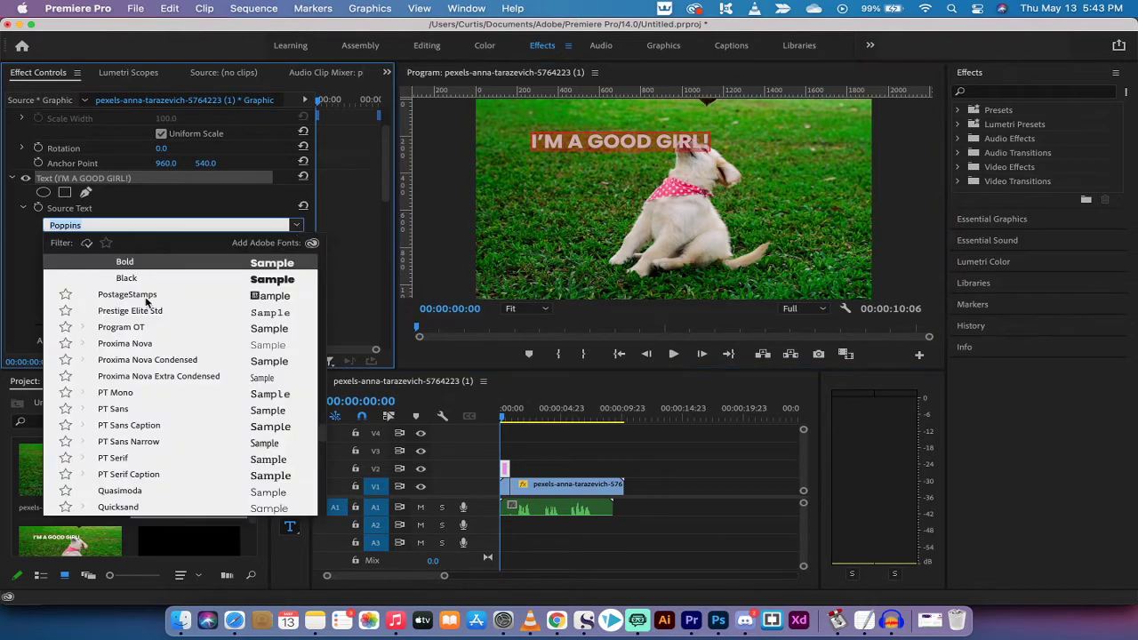
scroll(146, 305, up, 3)
scroll(147, 305, down, 3)
scroll(143, 355, down, 6)
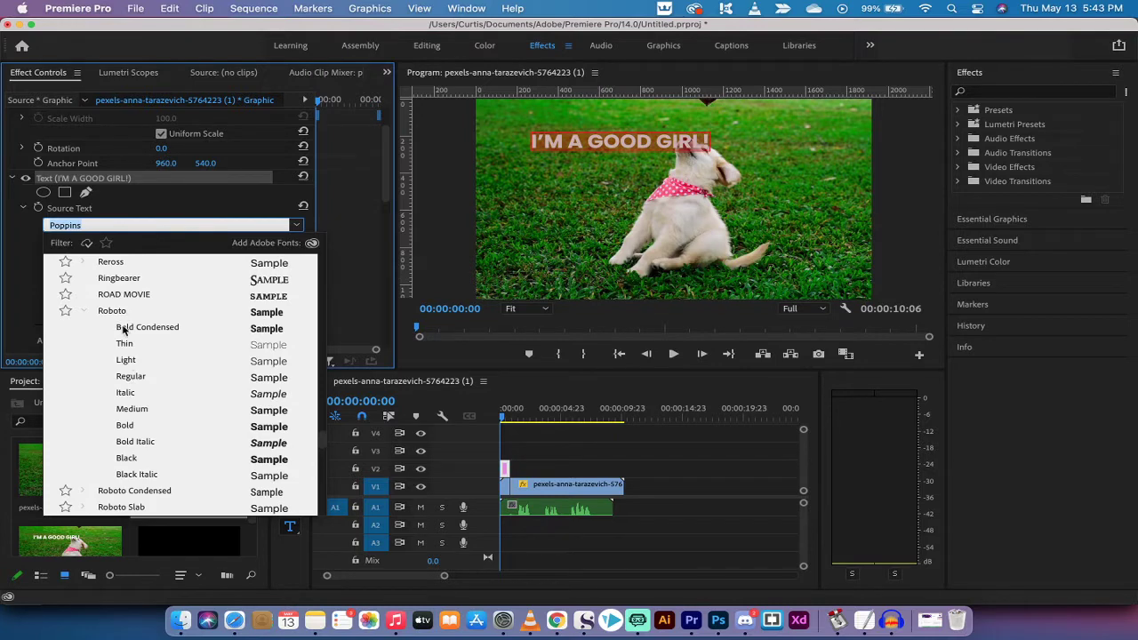
click(124, 328)
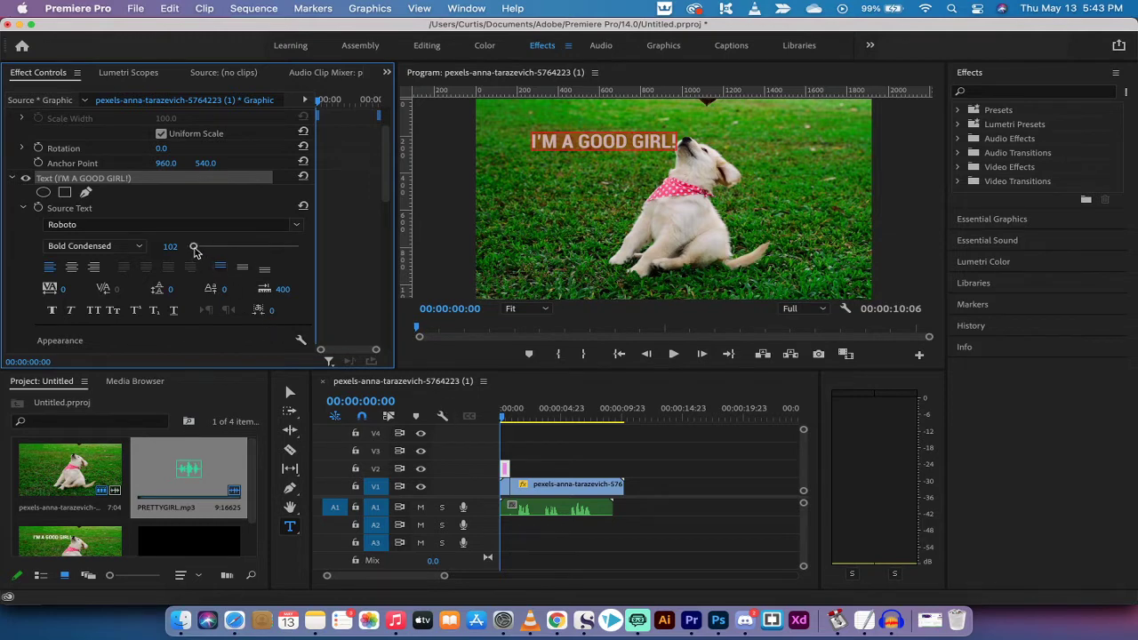
Set the caption size to 180 and extend its V2 clip to the video's end
drag(195, 252, 199, 253)
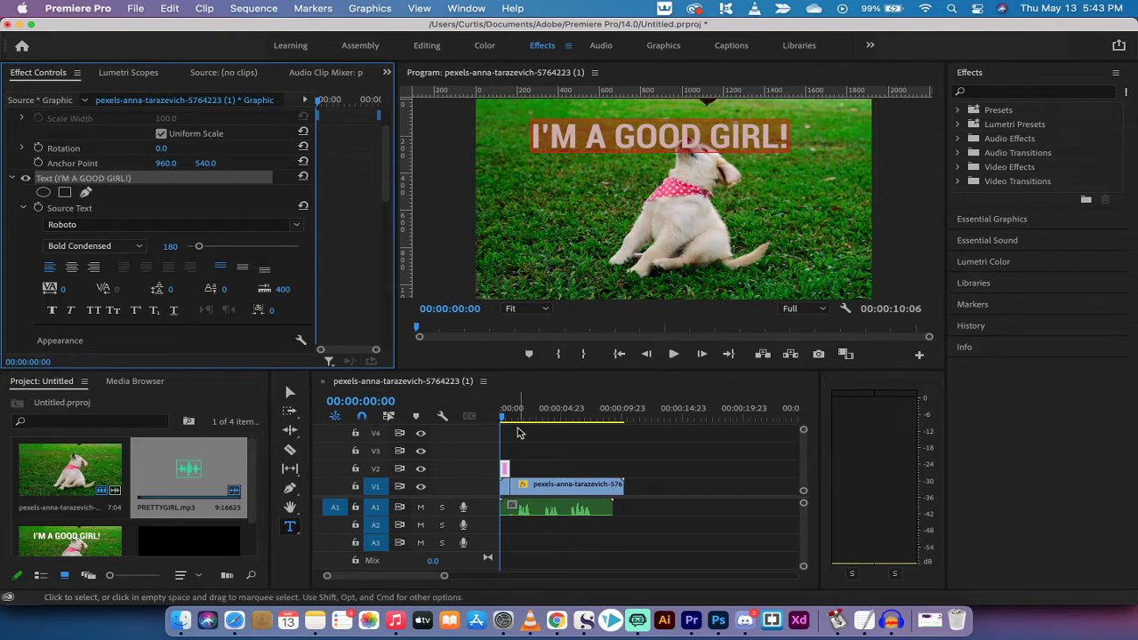
drag(515, 469, 624, 470)
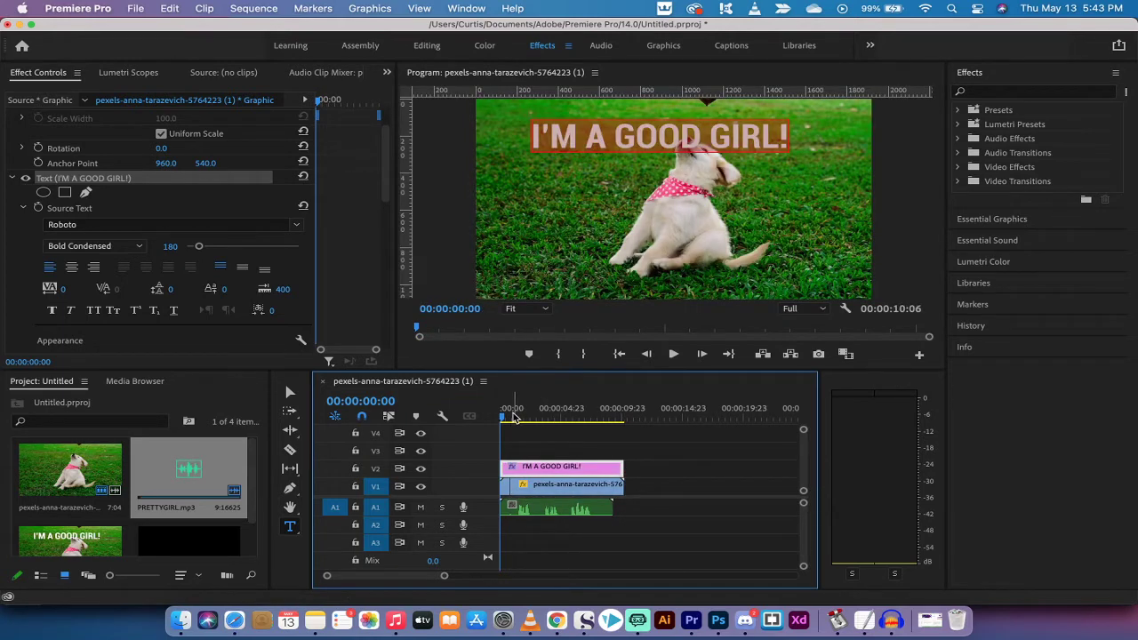
drag(514, 418, 502, 416)
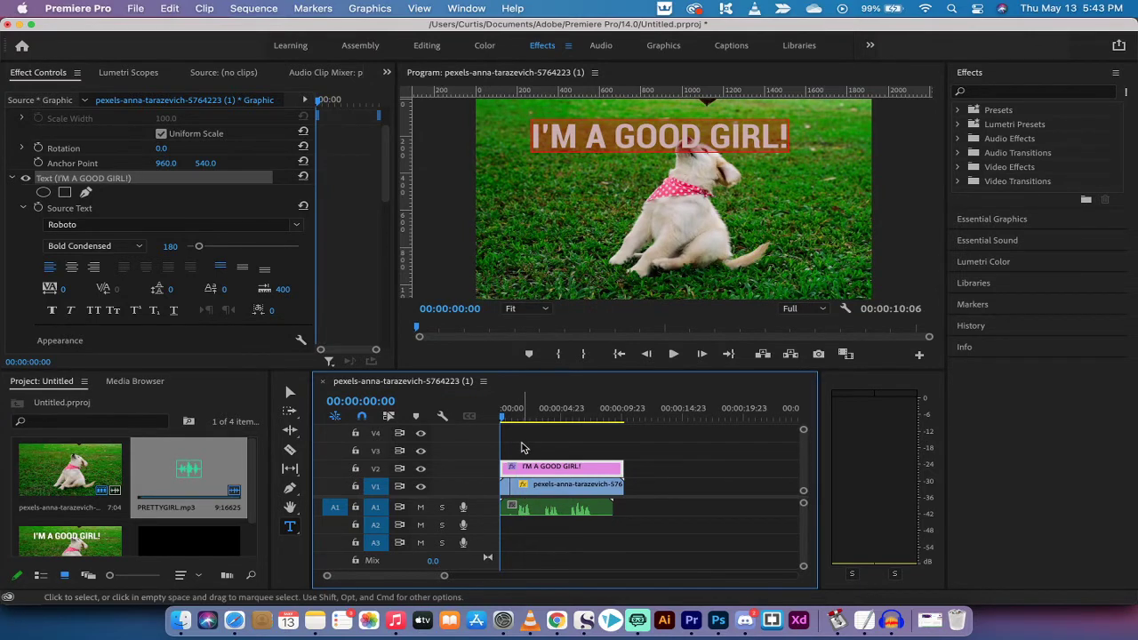
Duplicate the V2 caption clip onto V3 and V4, making three stacked copies
click(522, 448)
click(527, 467)
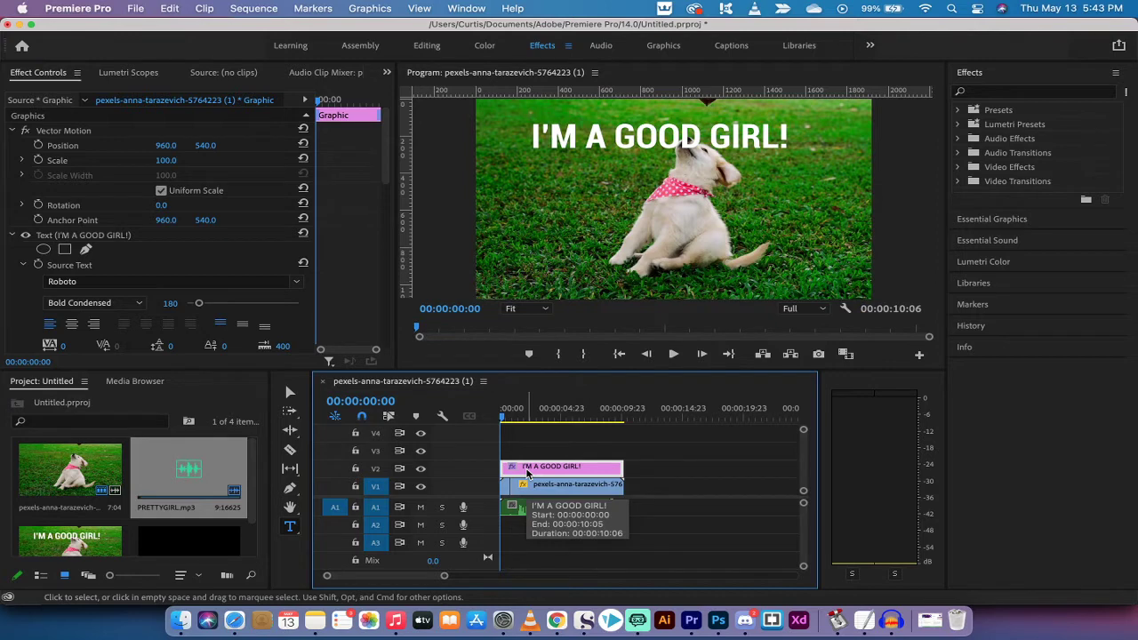
drag(527, 474, 531, 455)
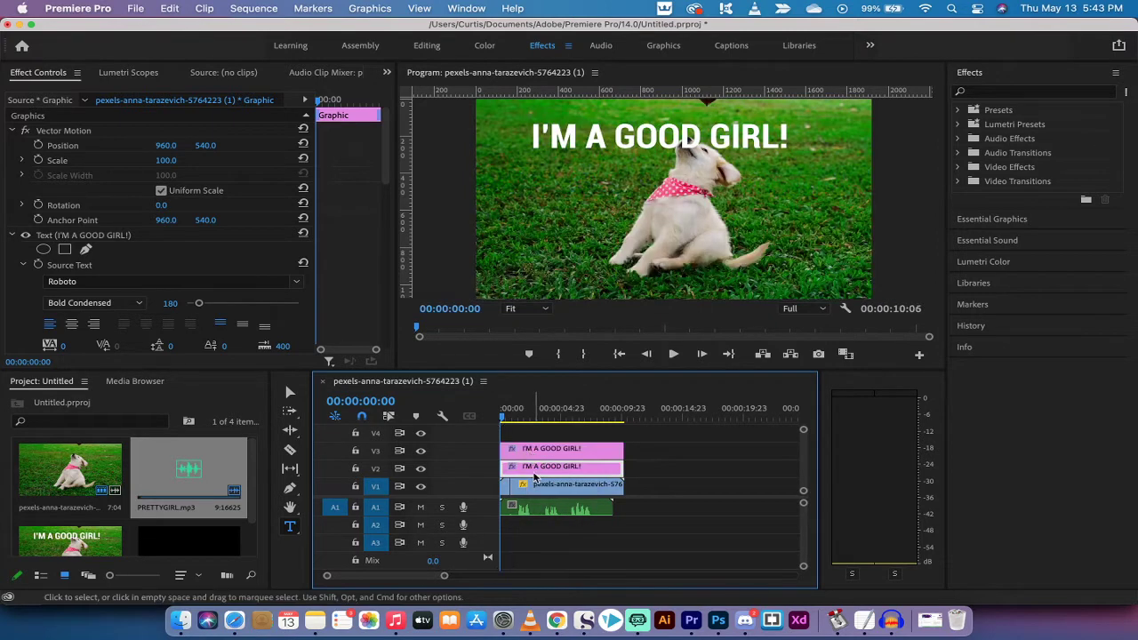
click(539, 455)
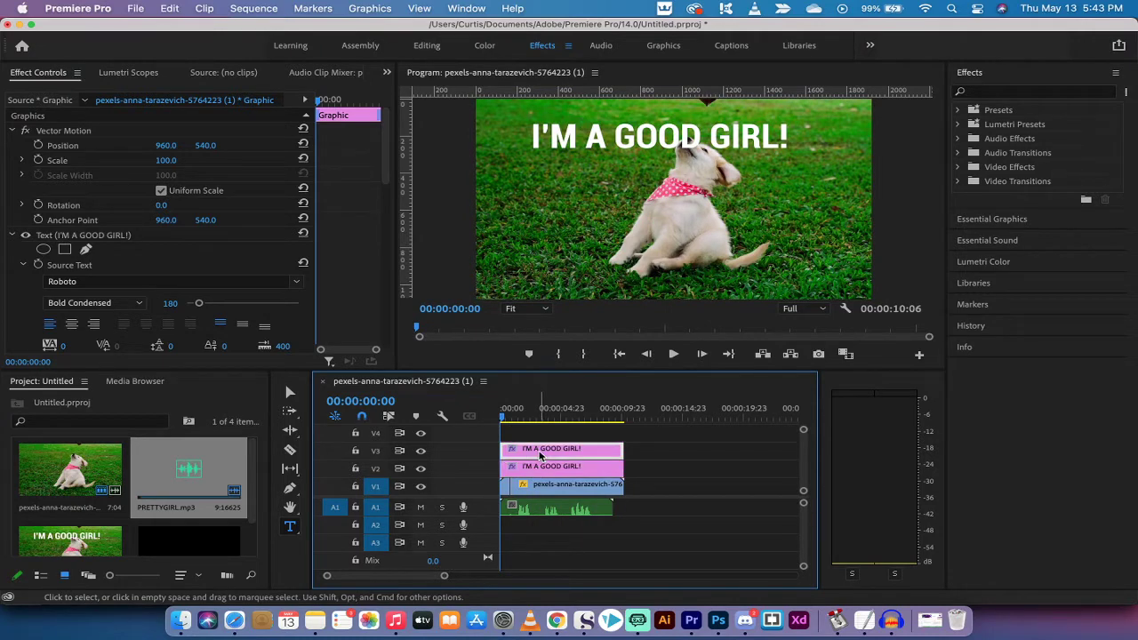
drag(539, 455, 539, 437)
key(space)
key(space)
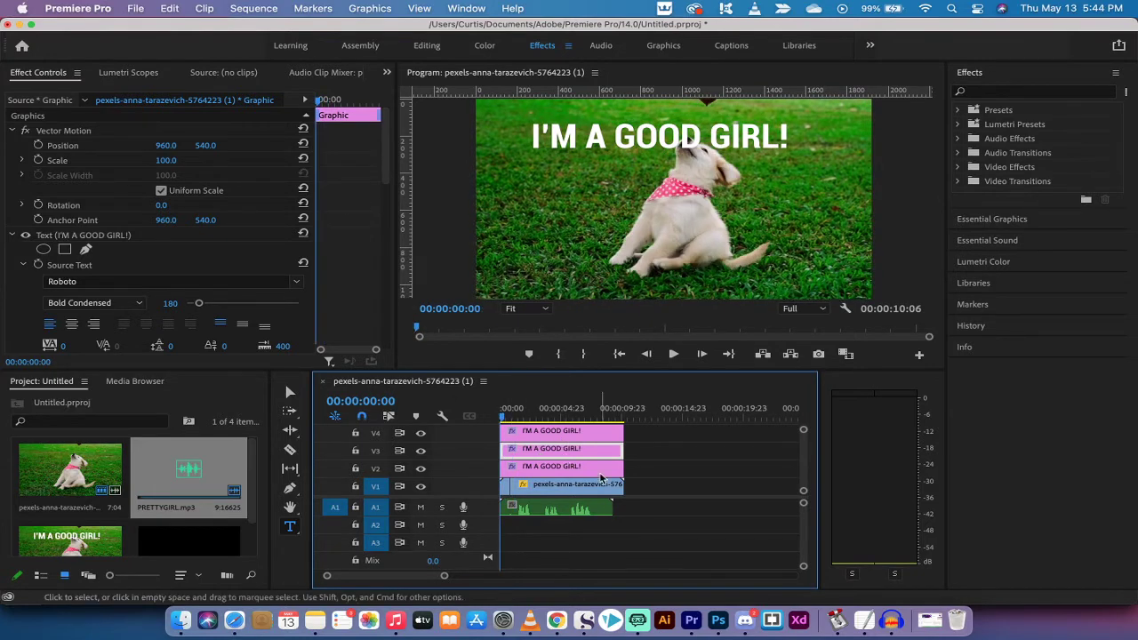
Switch off output for tracks V3 and V4 so only the V2 caption shows
click(555, 468)
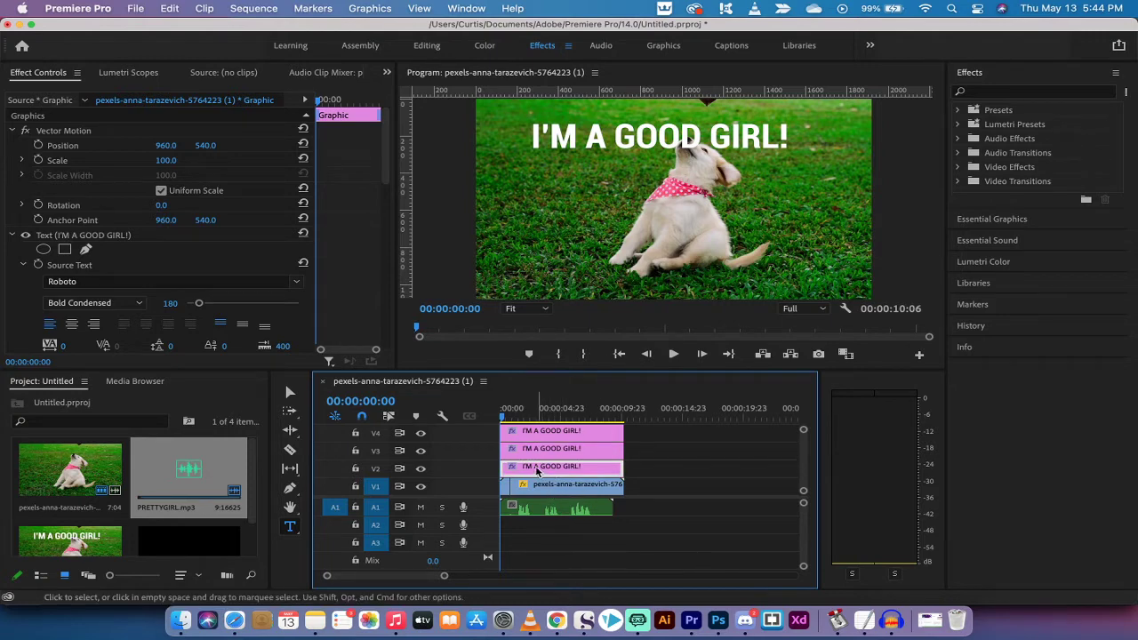
click(549, 435)
click(546, 449)
shift+click(549, 435)
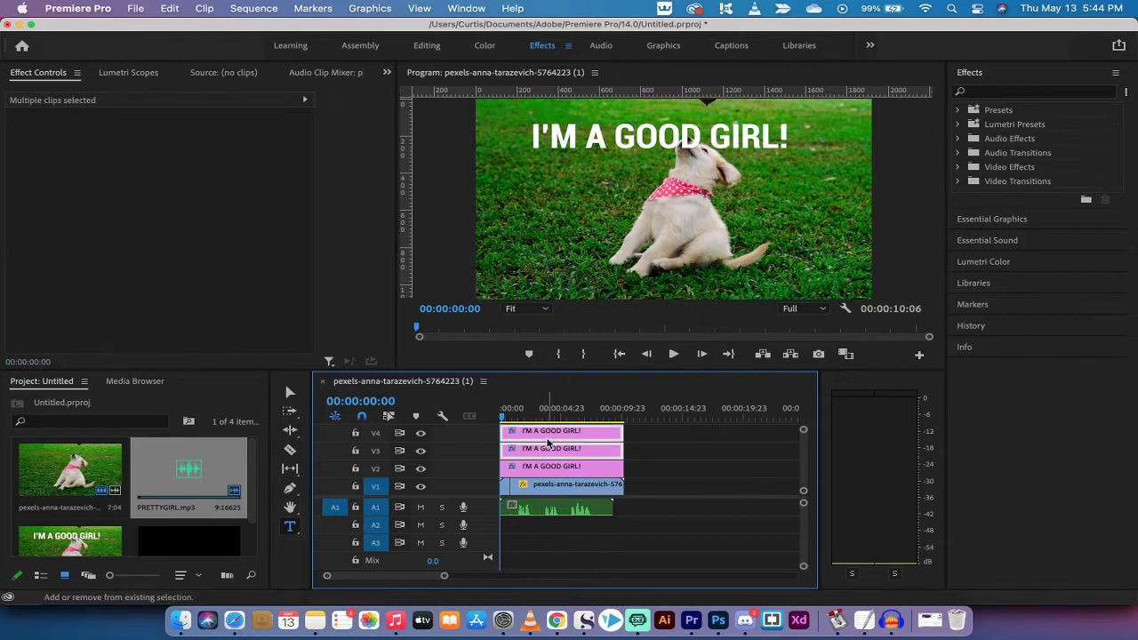
click(420, 434)
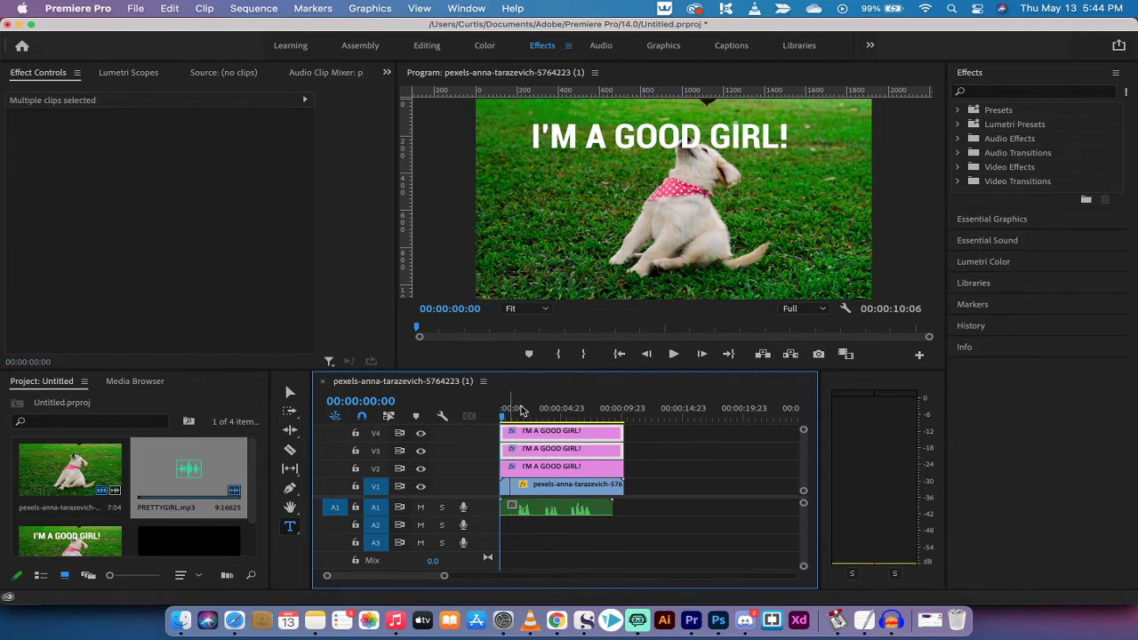
click(421, 434)
click(421, 451)
click(541, 469)
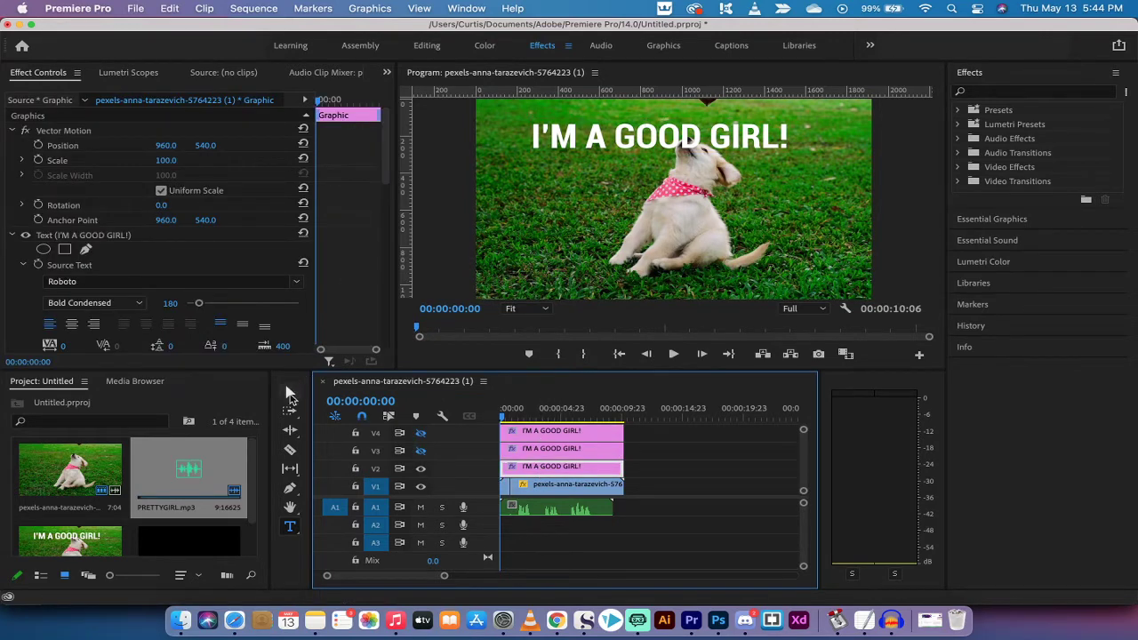
Make the A1 audio track taller
click(290, 394)
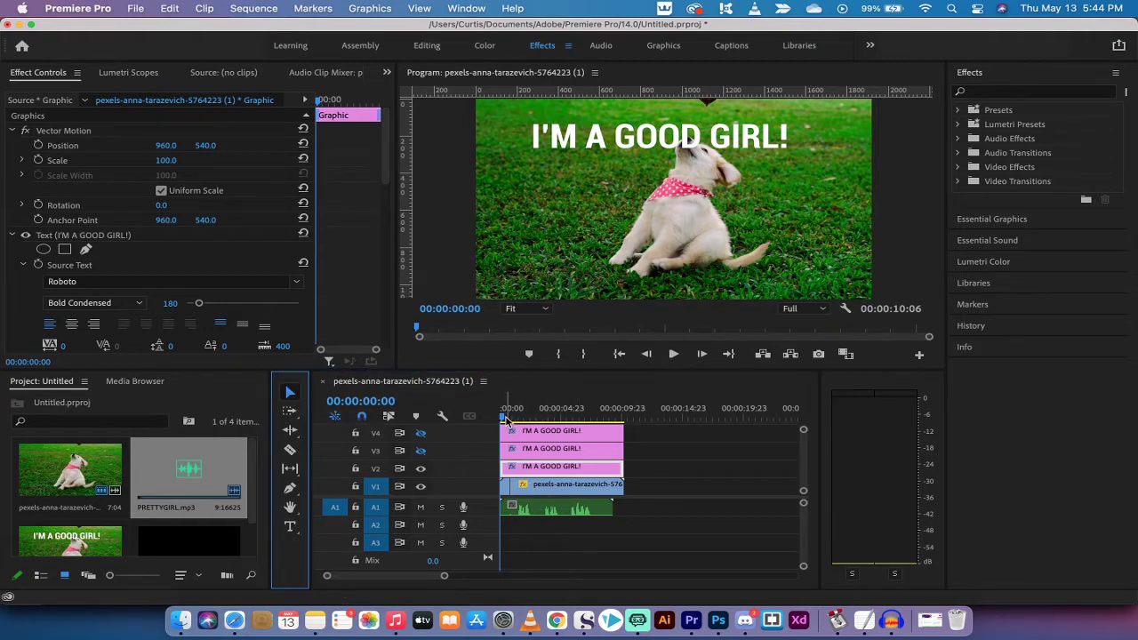
drag(379, 516, 378, 533)
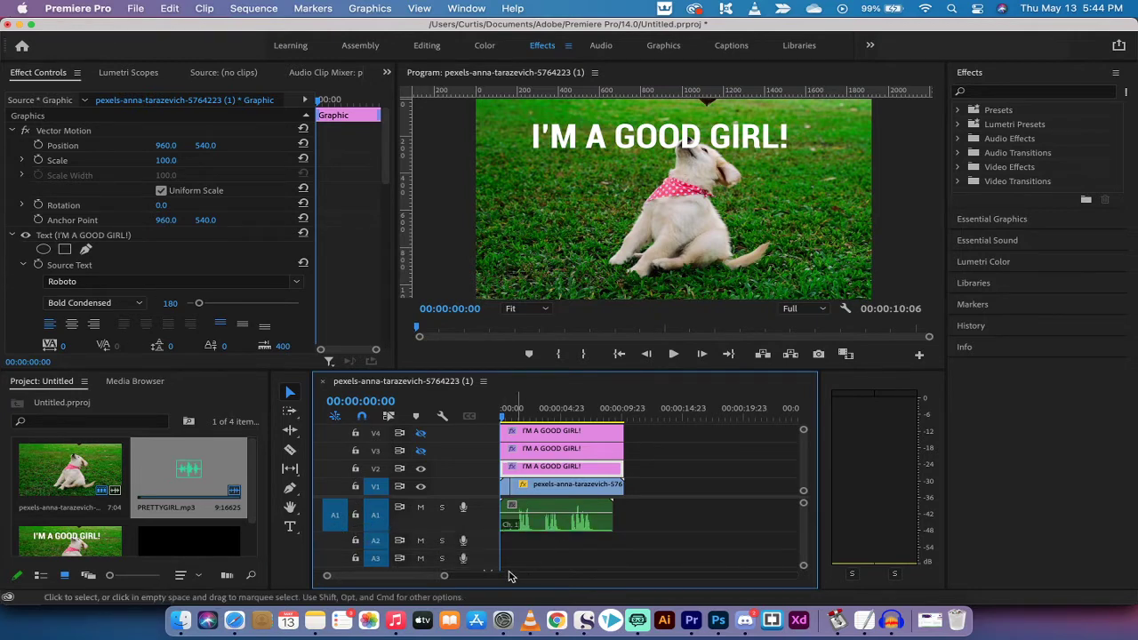
drag(443, 576, 429, 579)
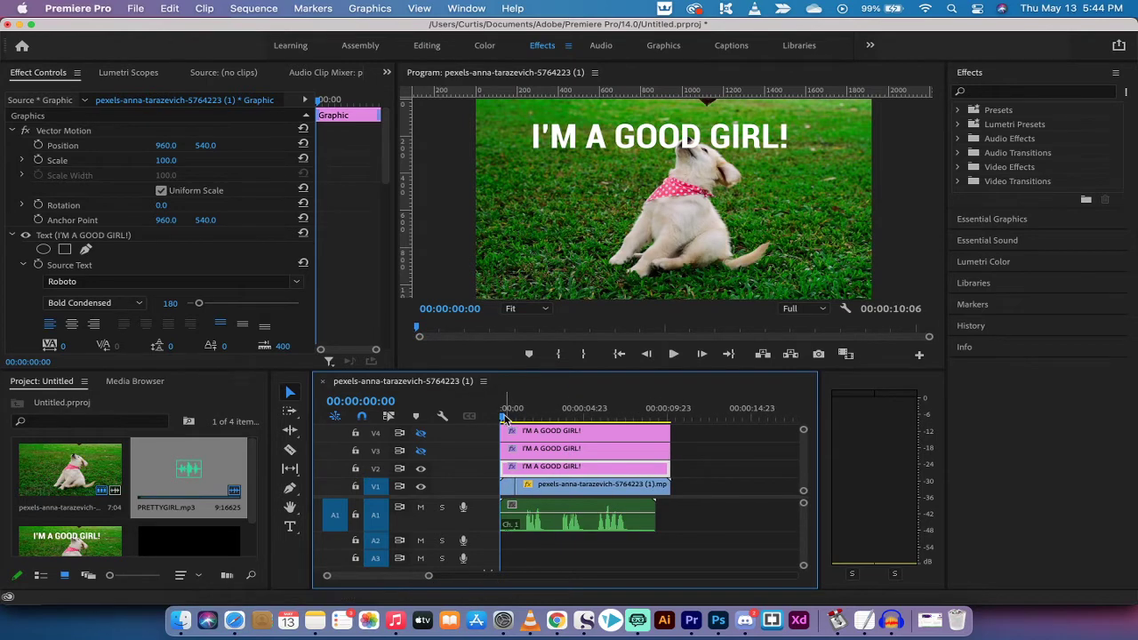
Shift the V2 caption to start at 00:00:01:14, trimming it to end with the video
drag(503, 418, 531, 418)
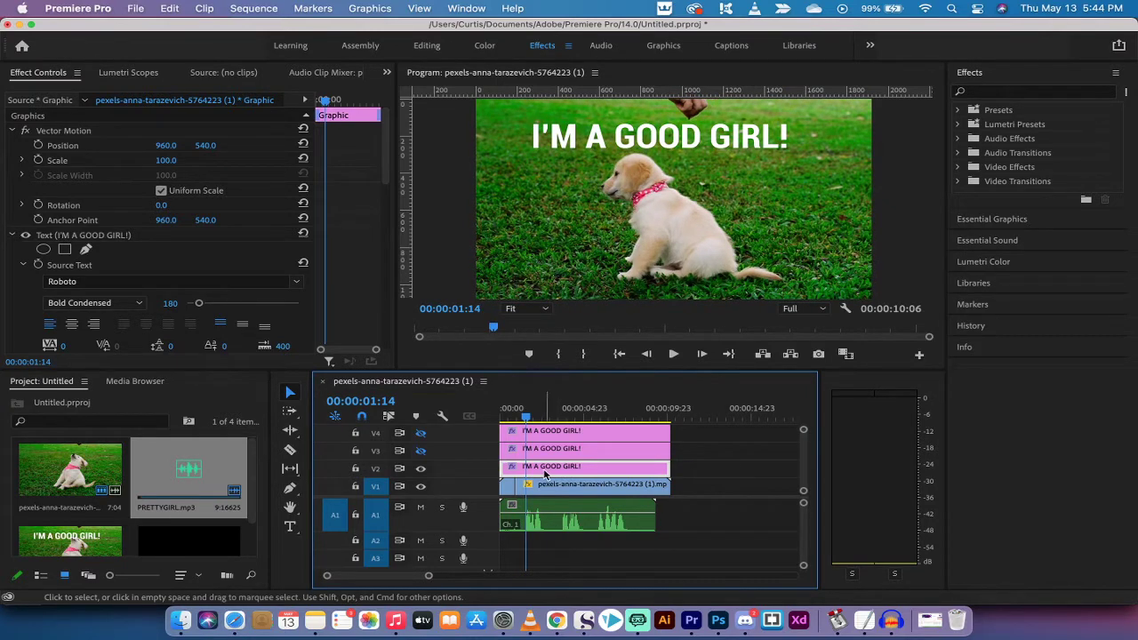
drag(545, 474, 574, 476)
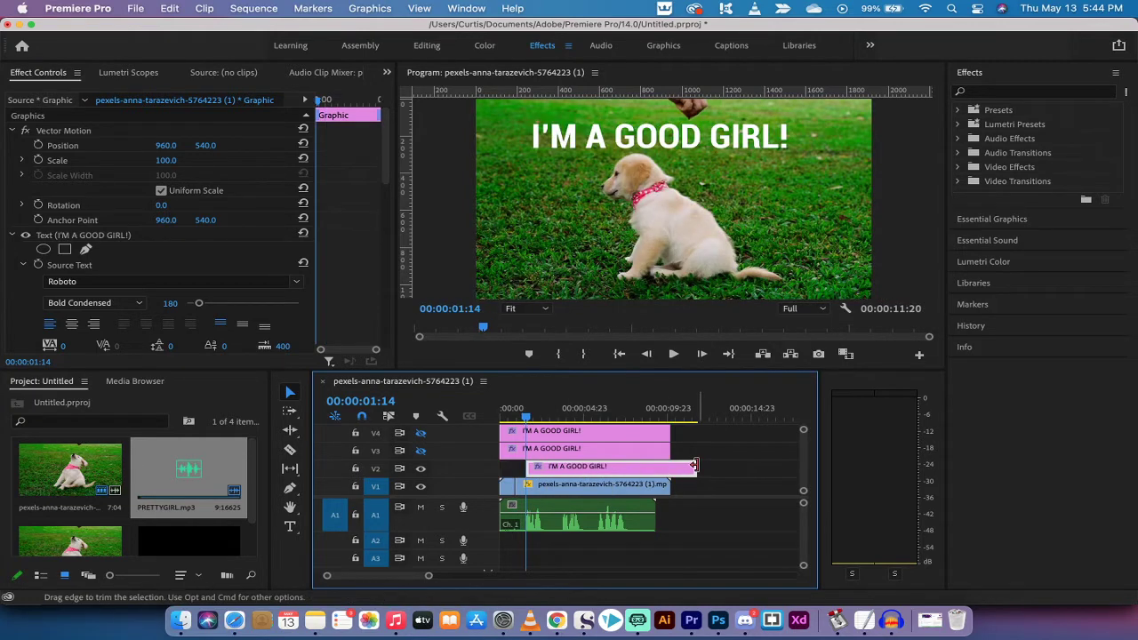
drag(694, 466, 669, 467)
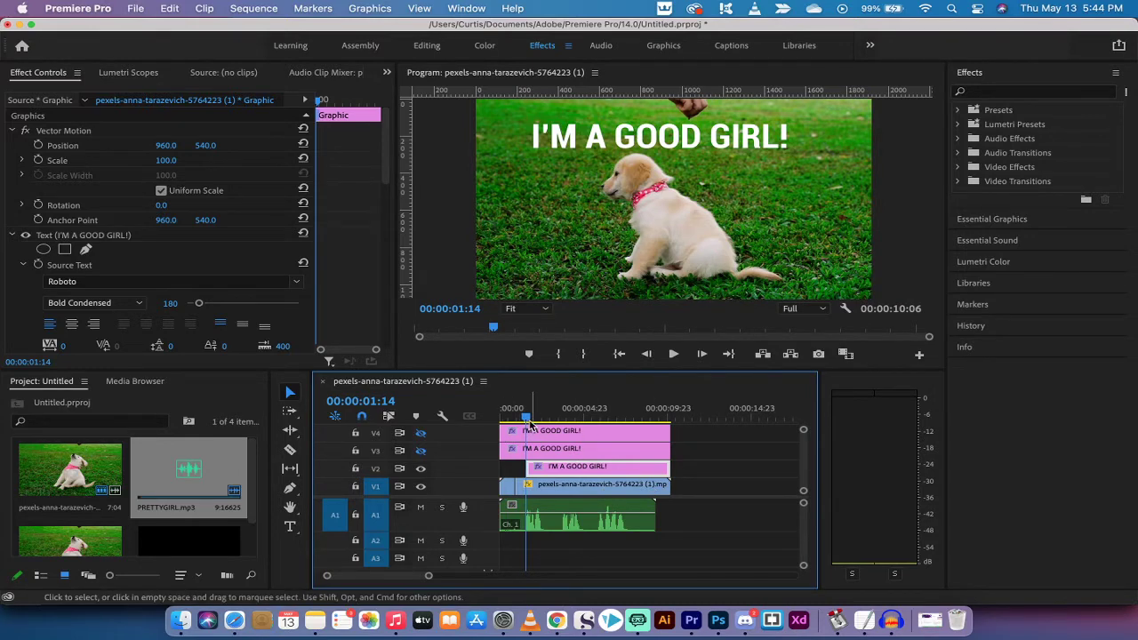
Play the sequence from the start to check the caption timing
click(508, 418)
drag(509, 421, 496, 423)
key(space)
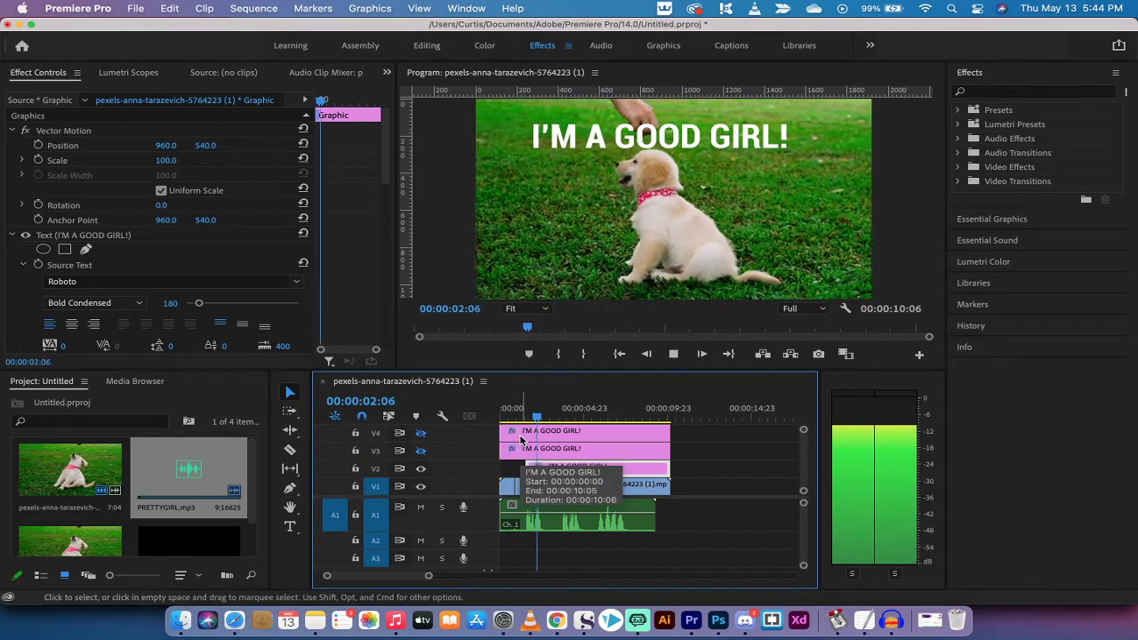
key(space)
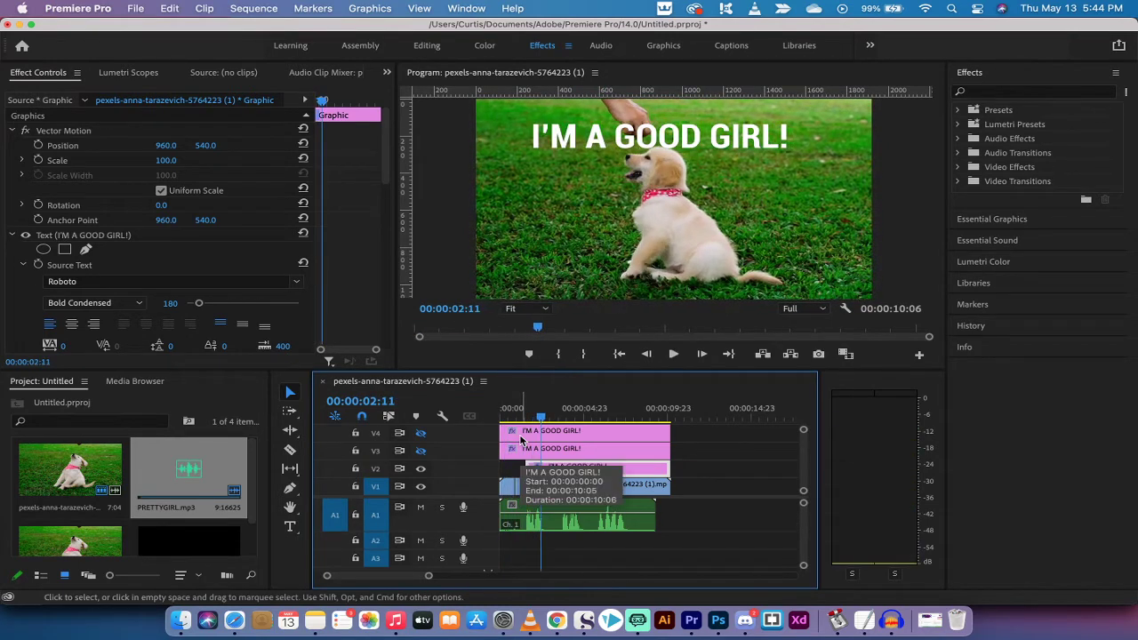
click(585, 453)
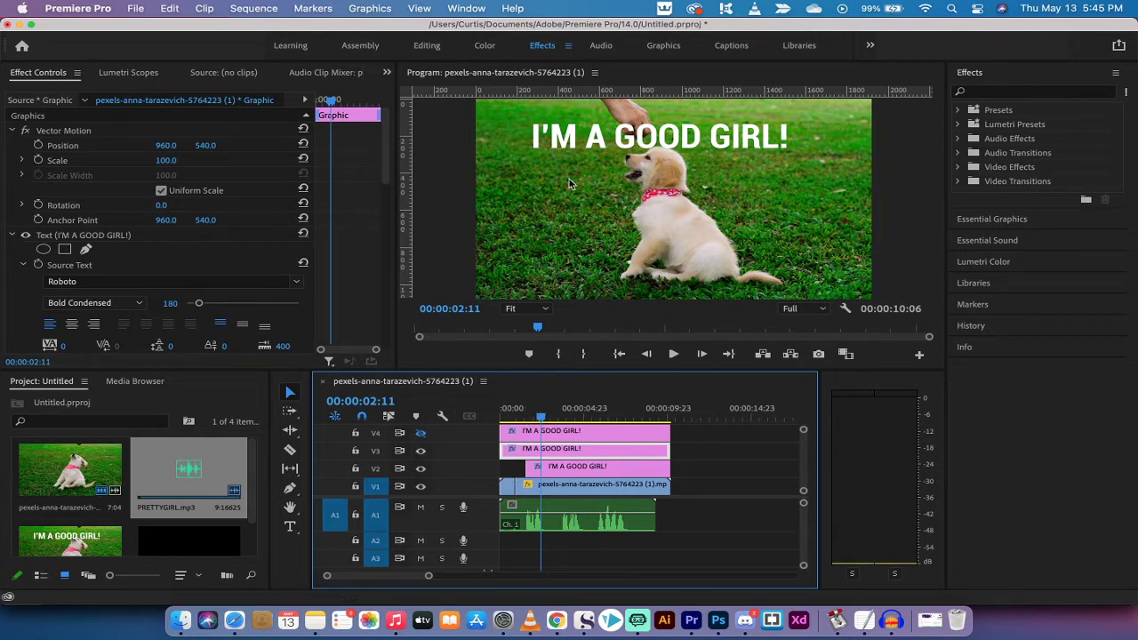
Move the V3 caption from the top to the bottom of the frame
drag(540, 416, 555, 417)
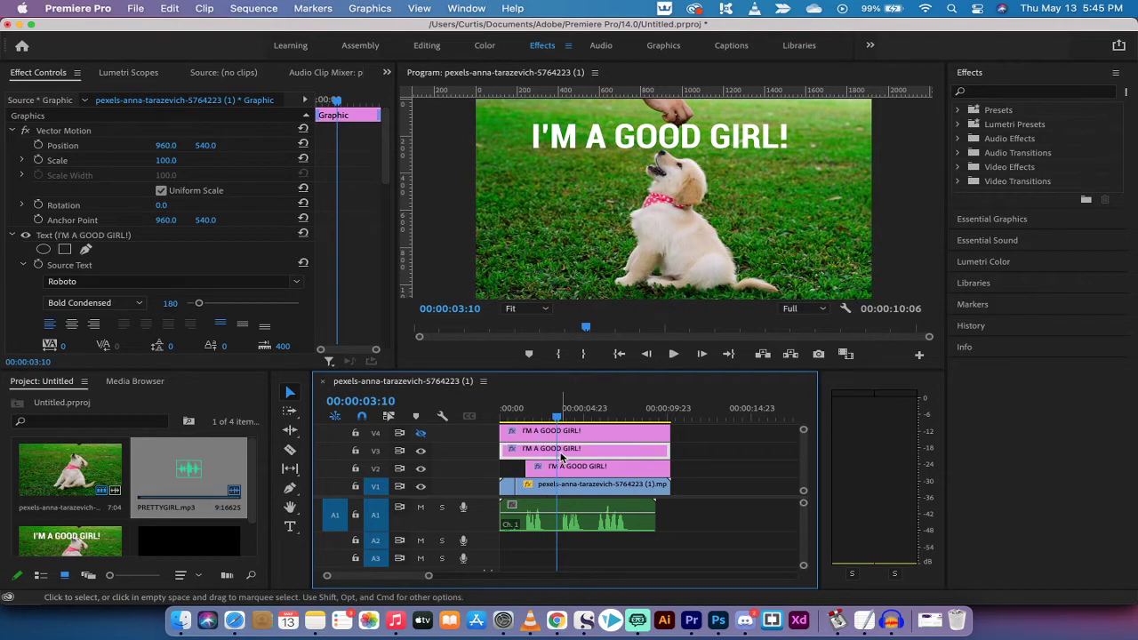
double_click(591, 144)
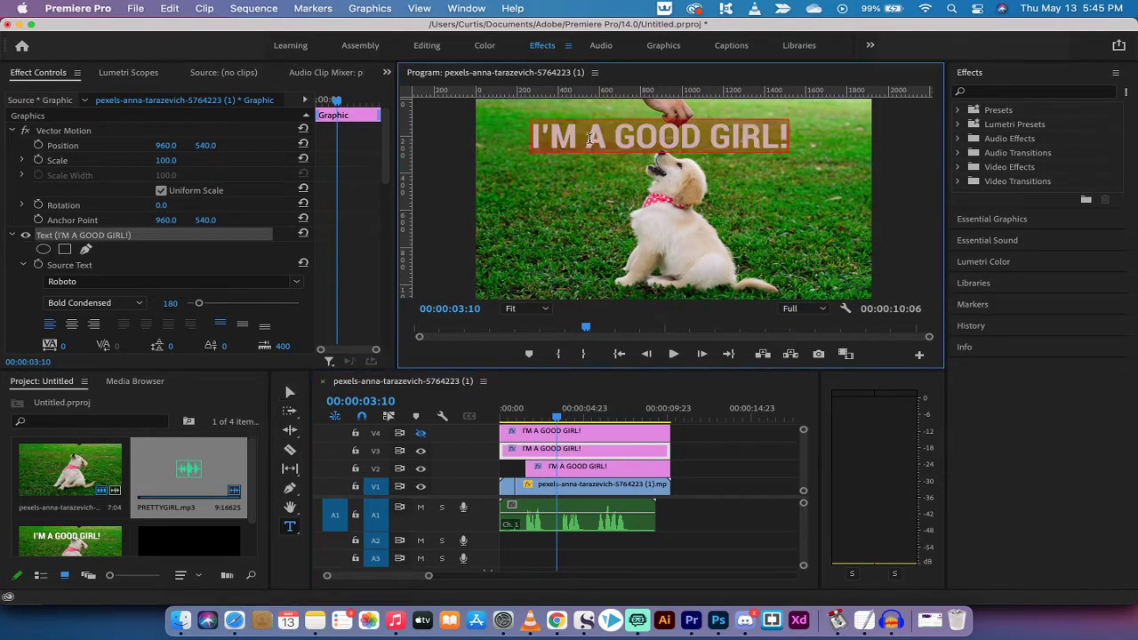
click(290, 392)
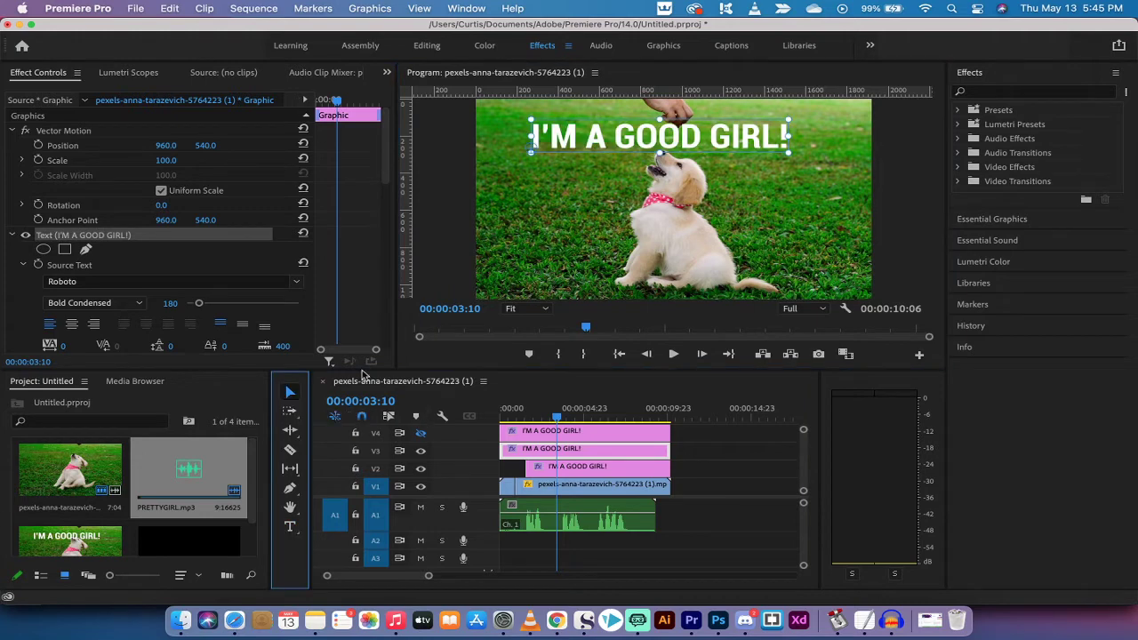
drag(620, 129, 553, 280)
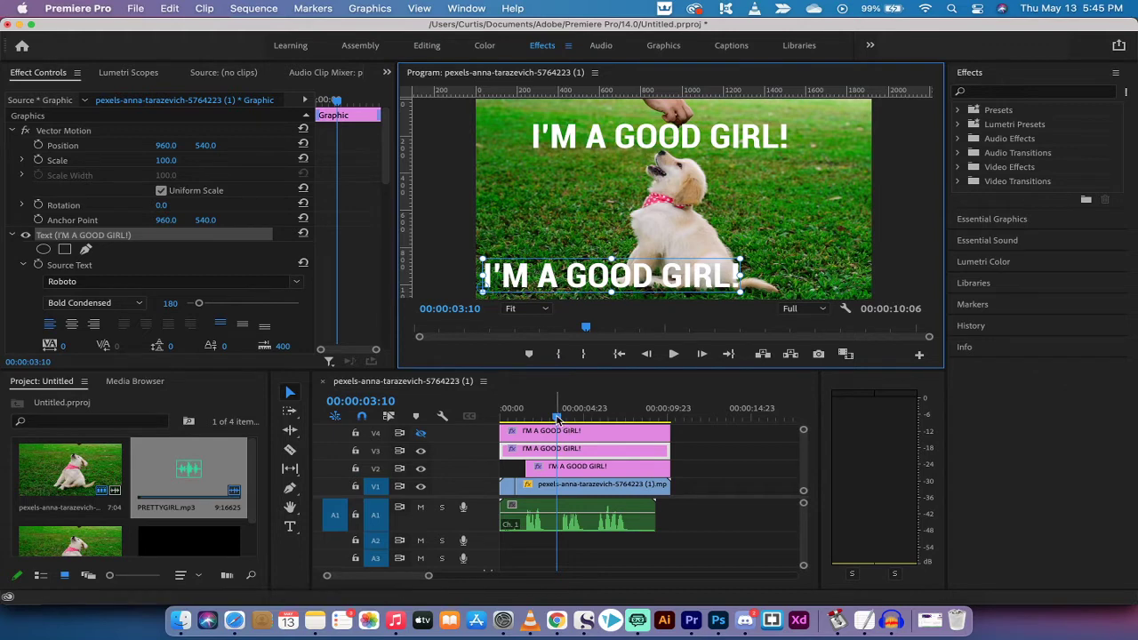
Trim the V3 caption to start around 00:00:03:17 and play back to check
click(558, 418)
drag(558, 418, 564, 418)
scroll(427, 576, up, 5)
scroll(425, 578, down, 3)
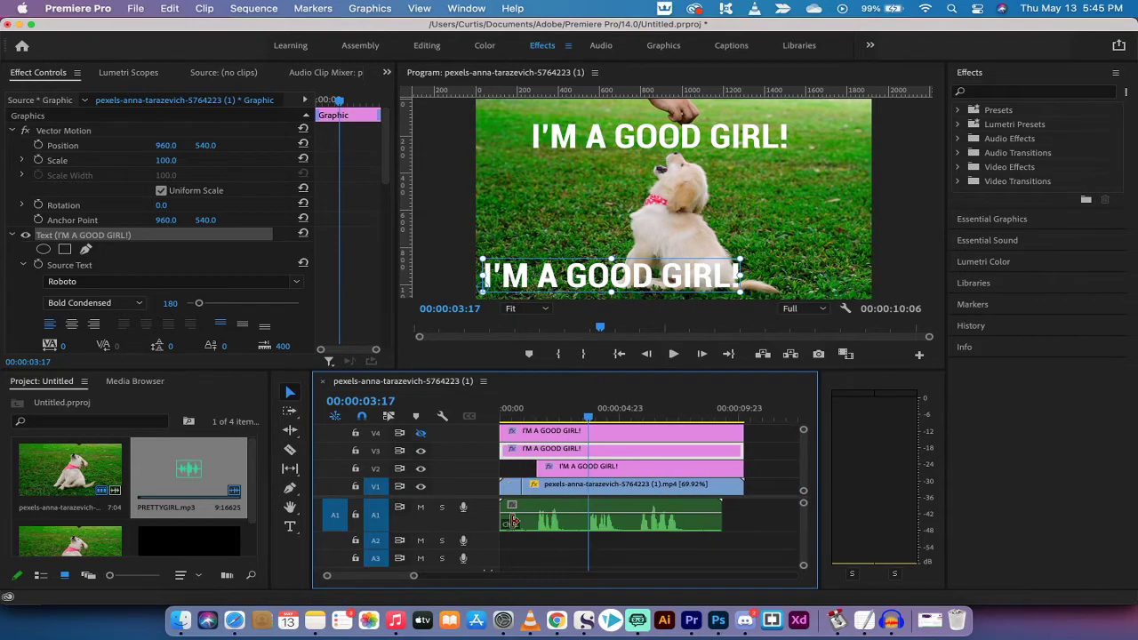
drag(505, 450, 564, 421)
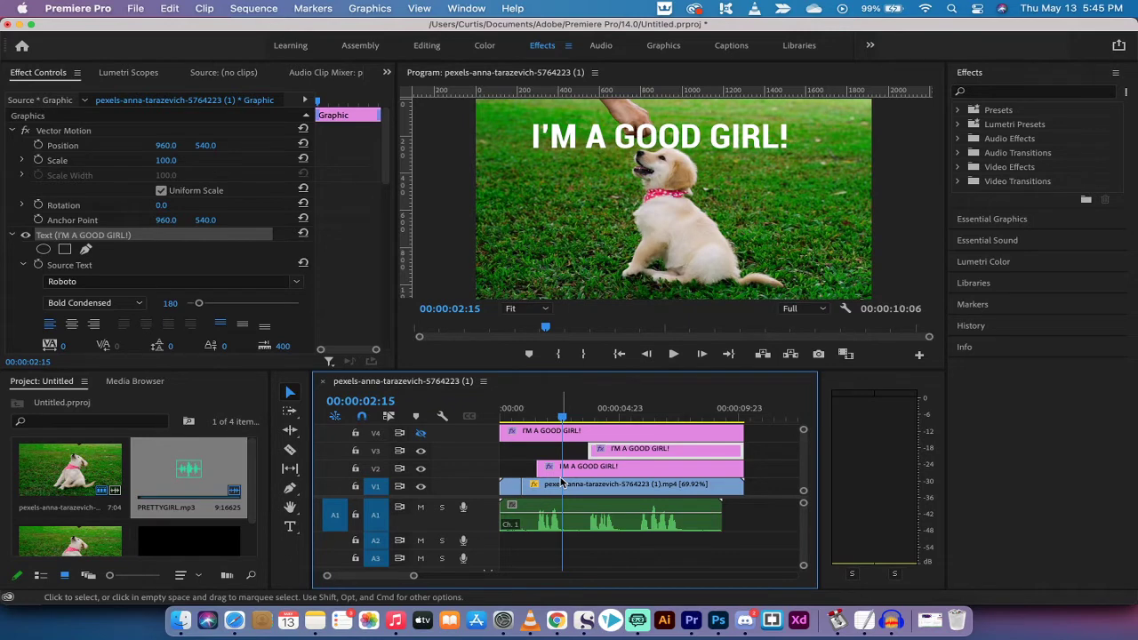
key(space)
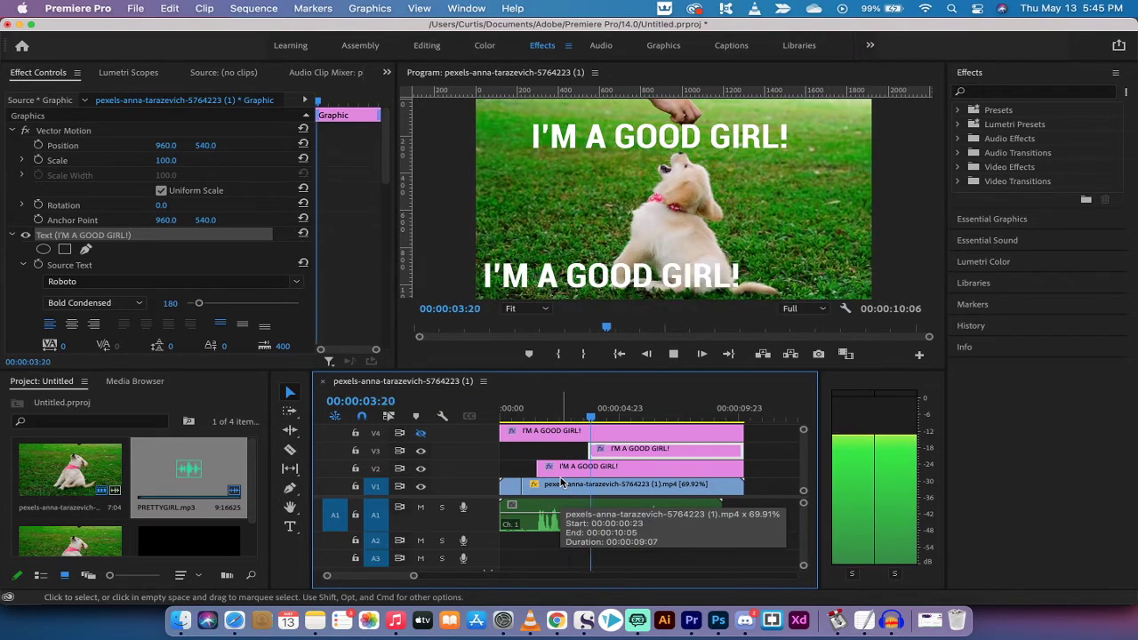
key(space)
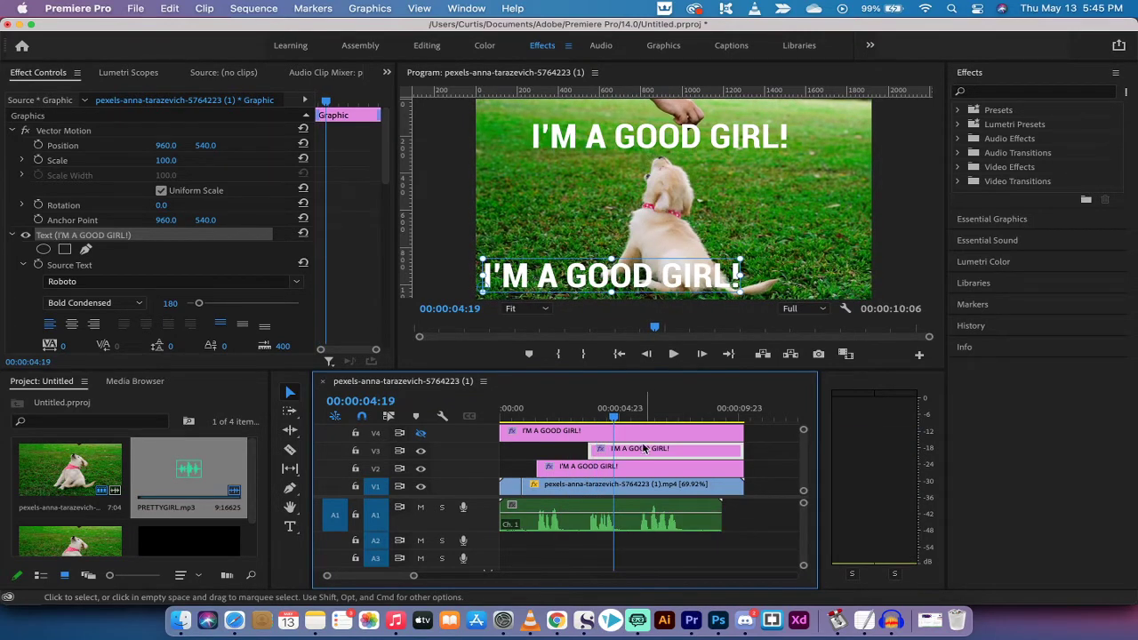
Retype the bottom caption as I'M A PRETTY GIRL!
double_click(583, 285)
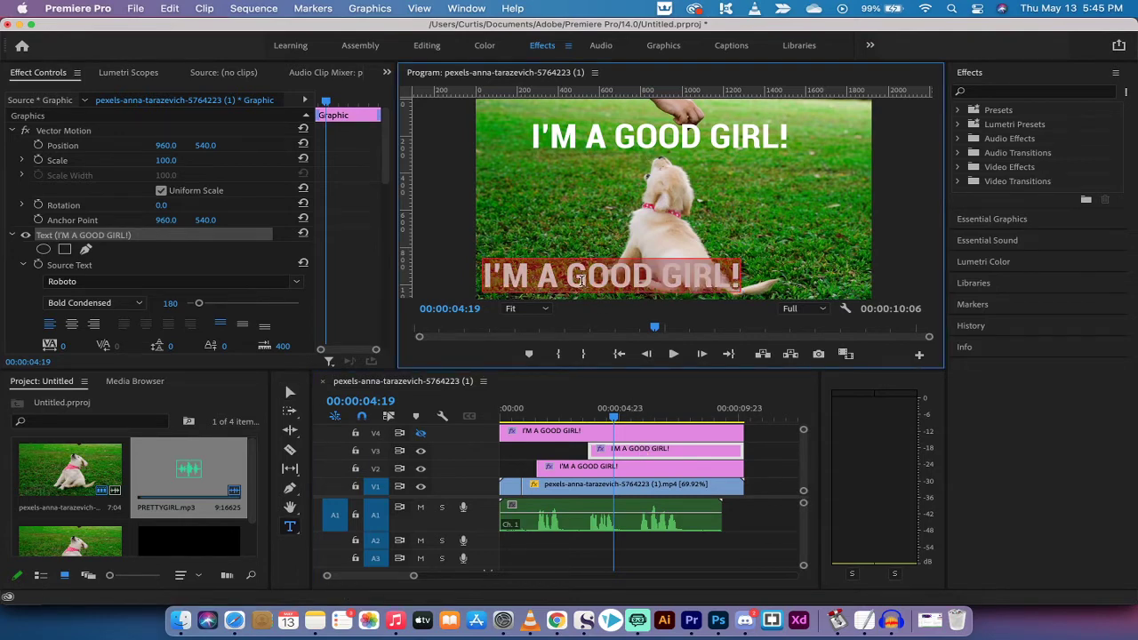
text(I'M A PR)
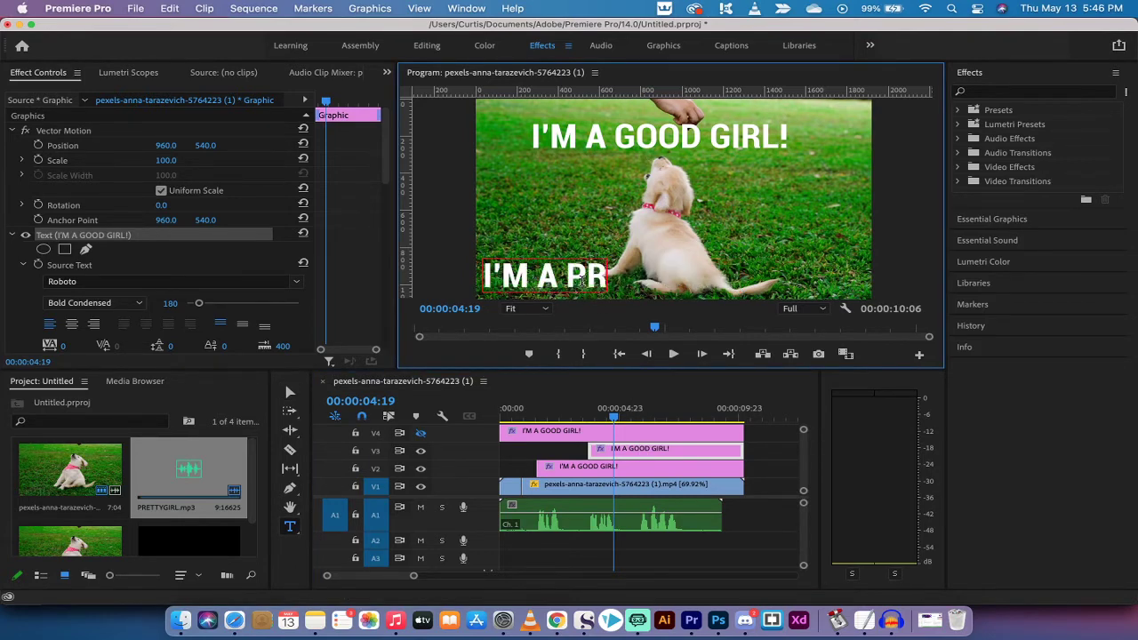
text(ETTY GIRL!)
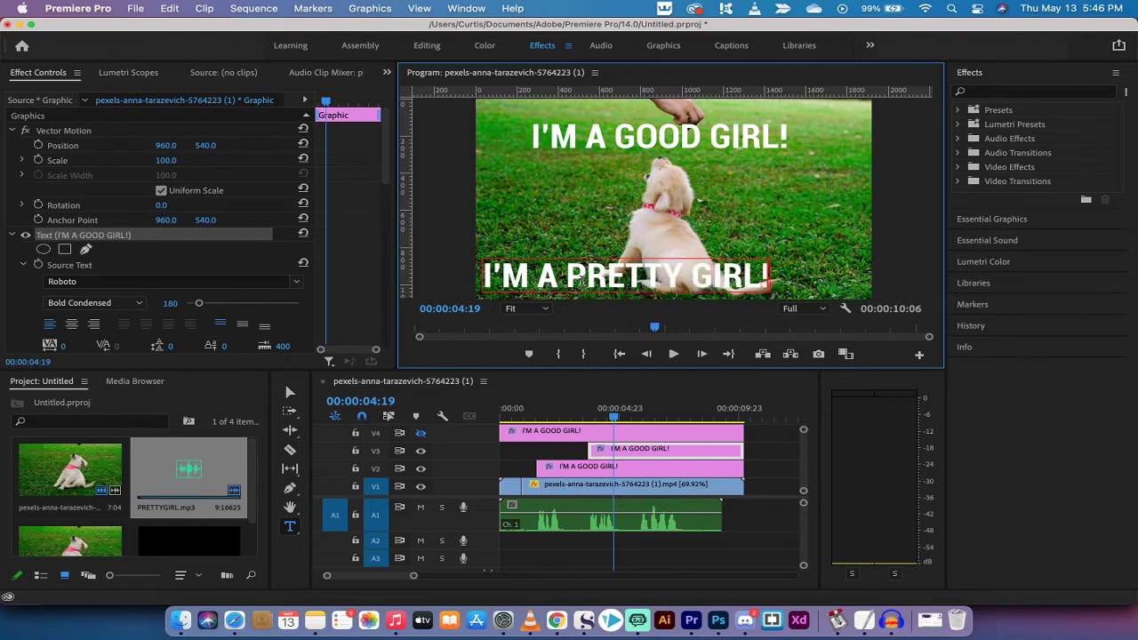
click(573, 563)
click(604, 410)
Play from about one second in to preview when the new caption appears
click(529, 411)
key(space)
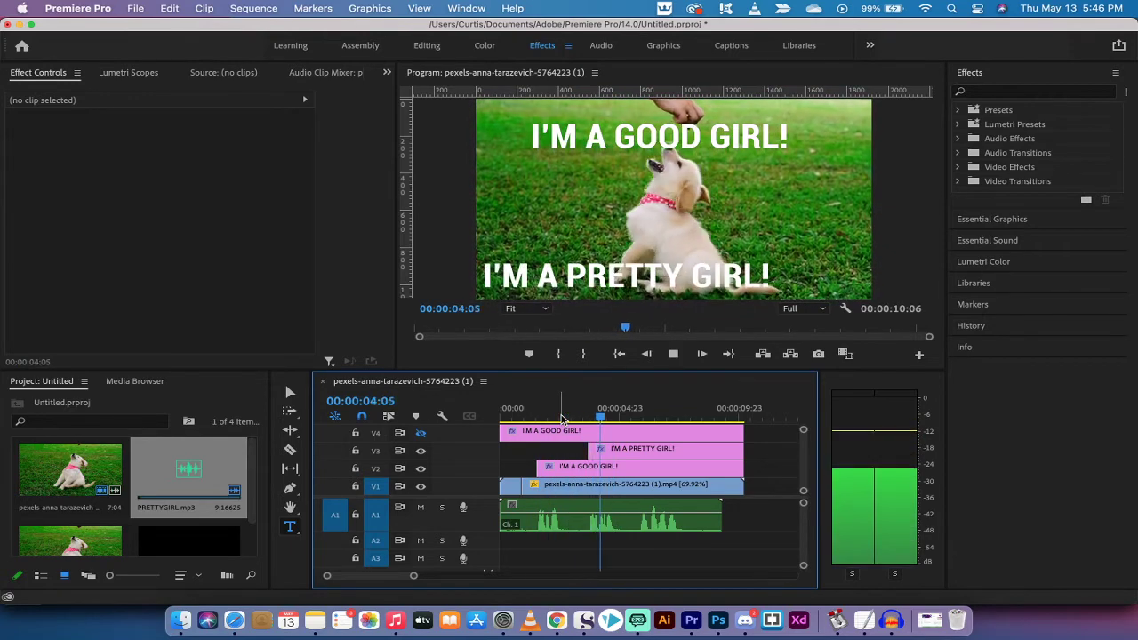
key(space)
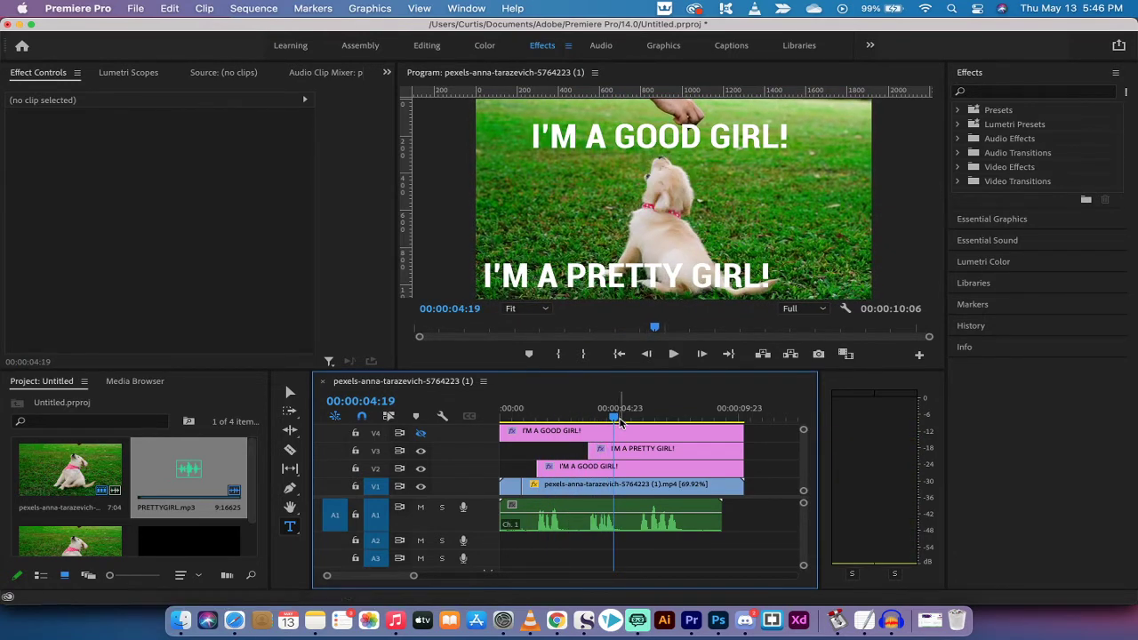
drag(612, 416, 639, 414)
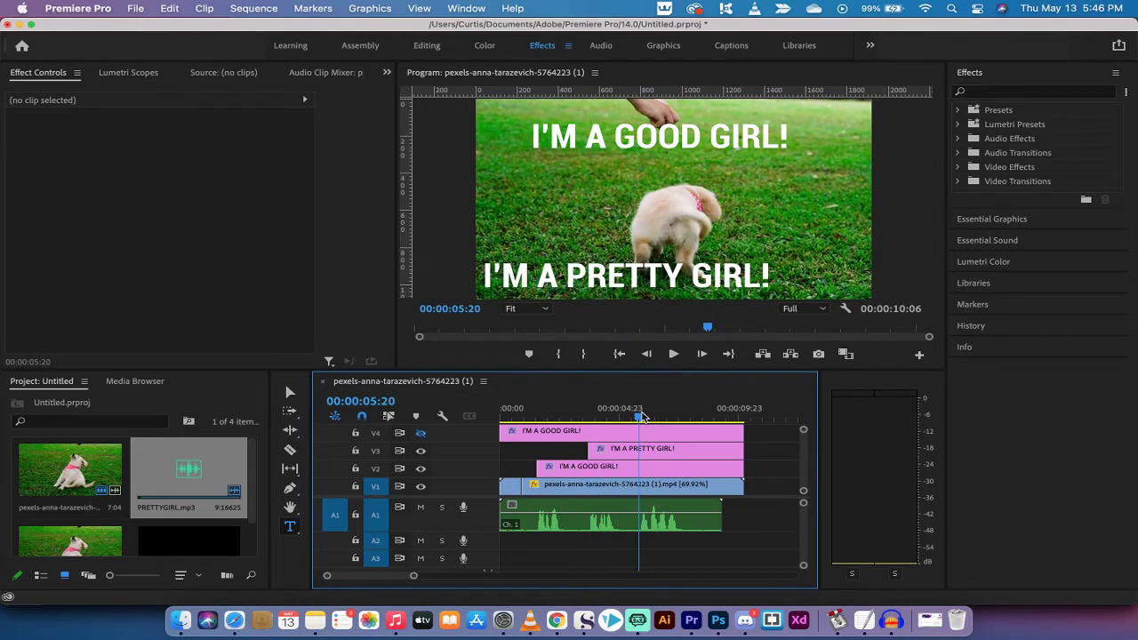
Change the V3 I'M A PRETTY GIRL! caption from Bold Condensed to Roboto Thin, then scrub to preview both captions
click(614, 457)
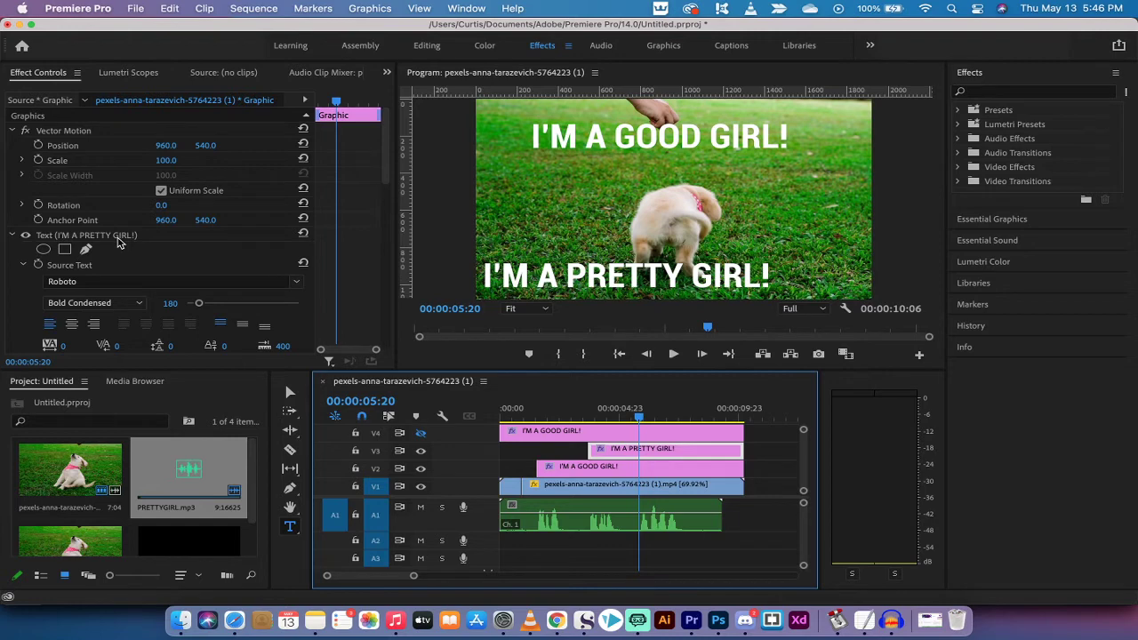
click(120, 240)
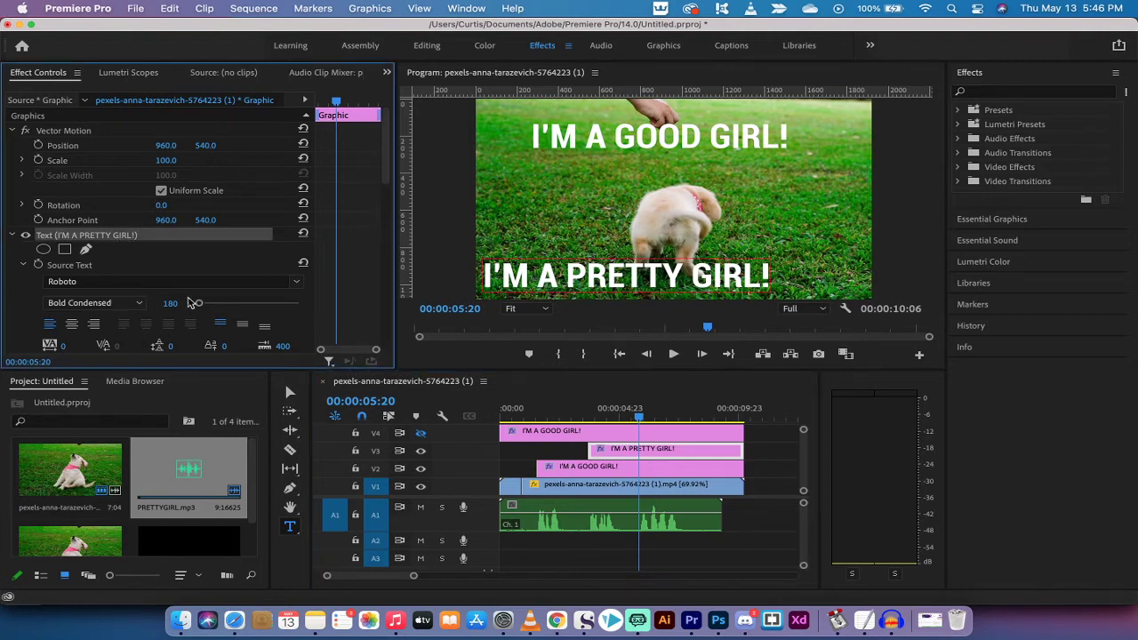
click(140, 304)
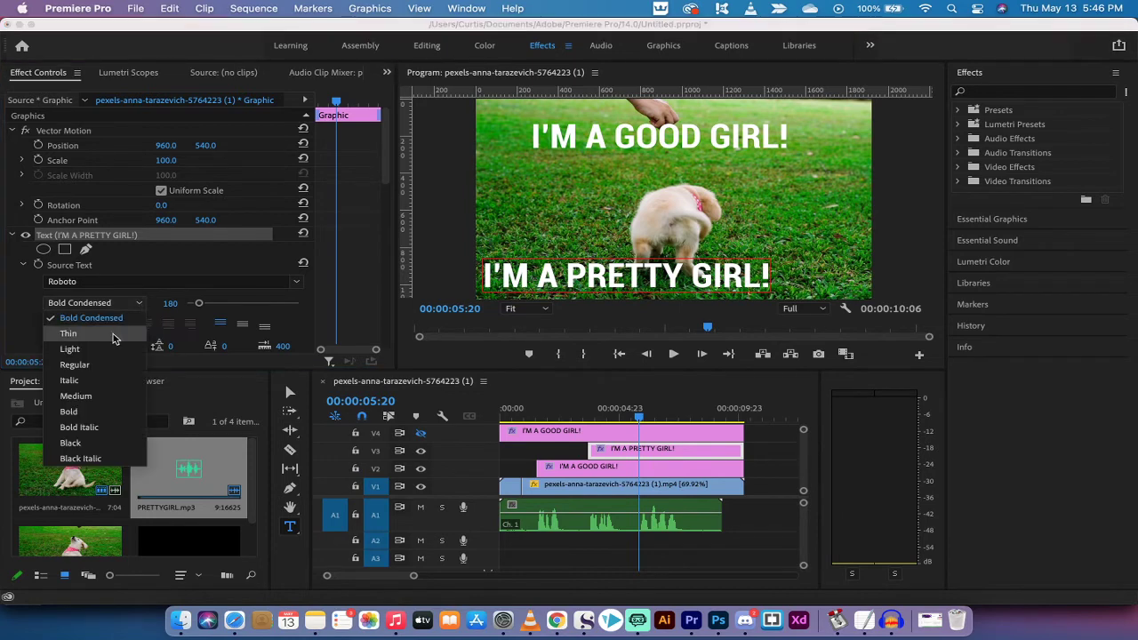
click(69, 333)
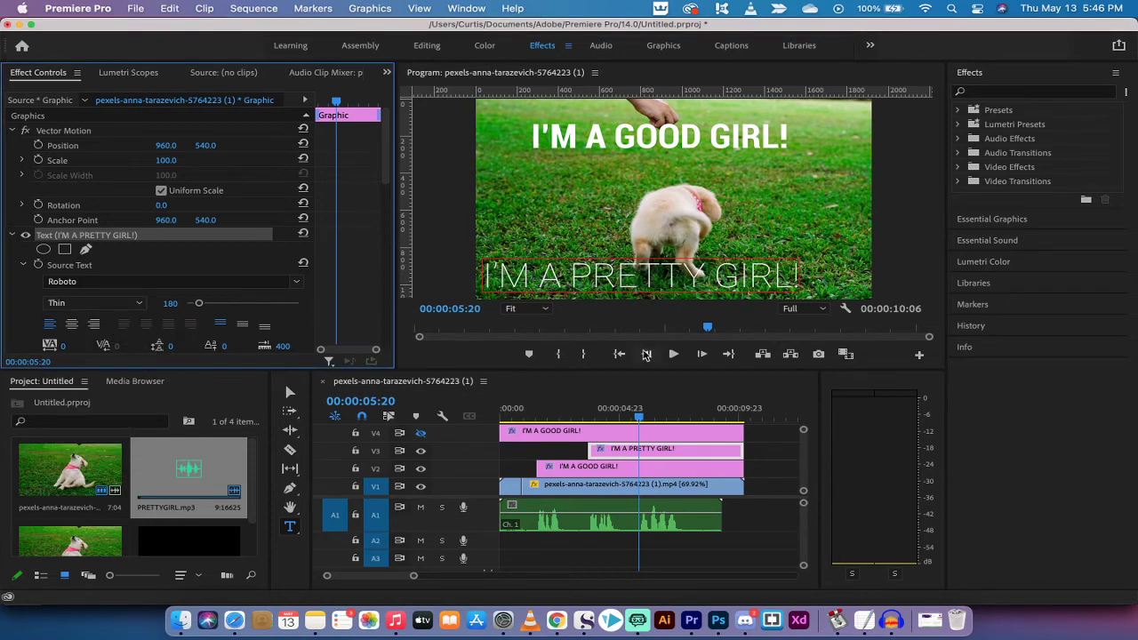
click(535, 415)
drag(534, 416, 642, 412)
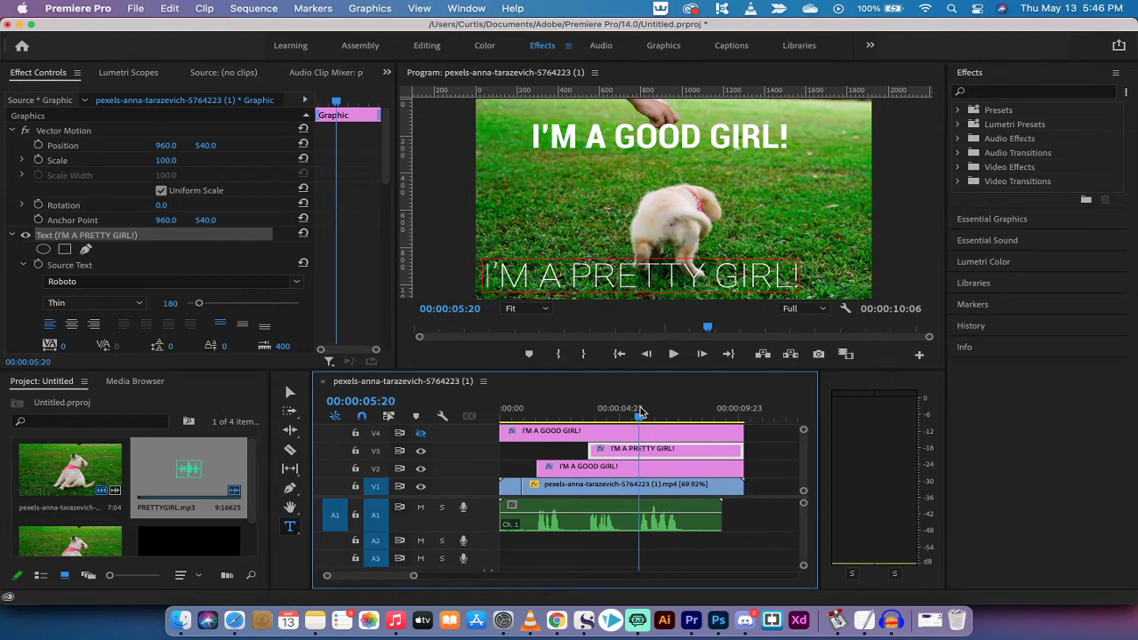
Trim the V4 I'M A GOOD GIRL! clip to start at the playhead, around 00:00:05:21
click(604, 436)
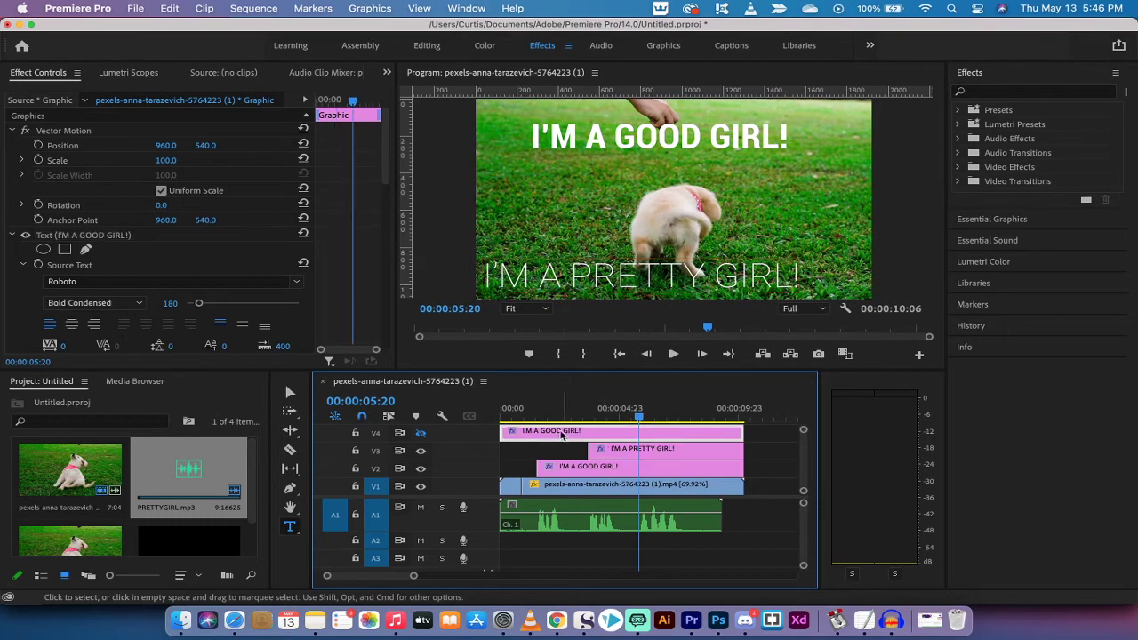
drag(503, 433, 641, 433)
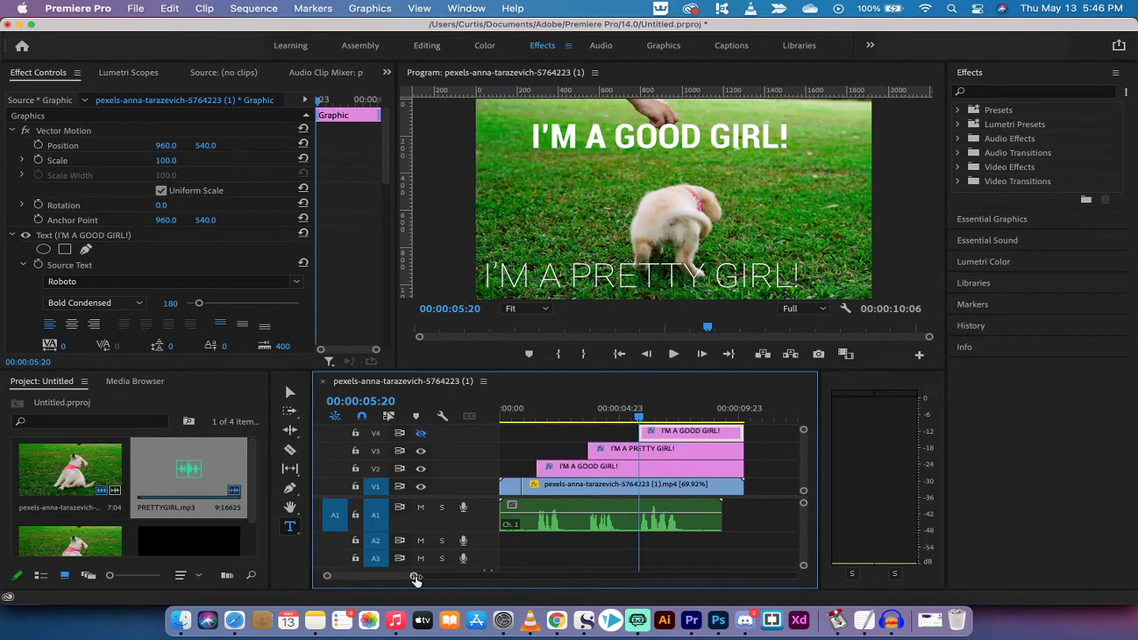
drag(415, 579, 389, 578)
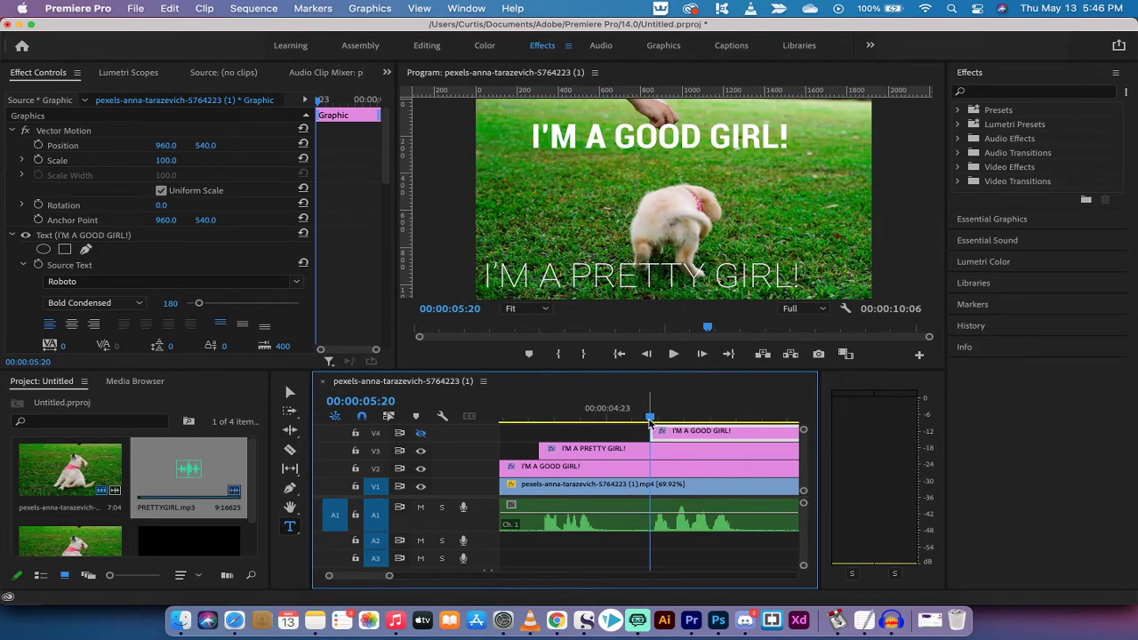
drag(650, 420, 656, 431)
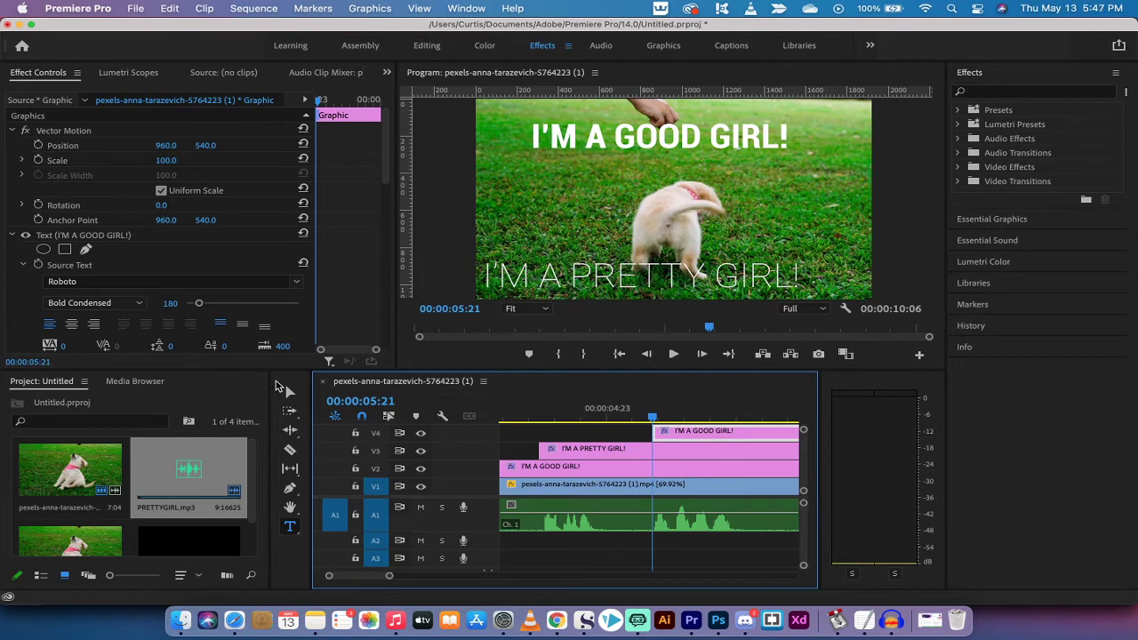
Retype the V4 caption as JUST ASK MY DAD! and move it below the top caption
click(287, 393)
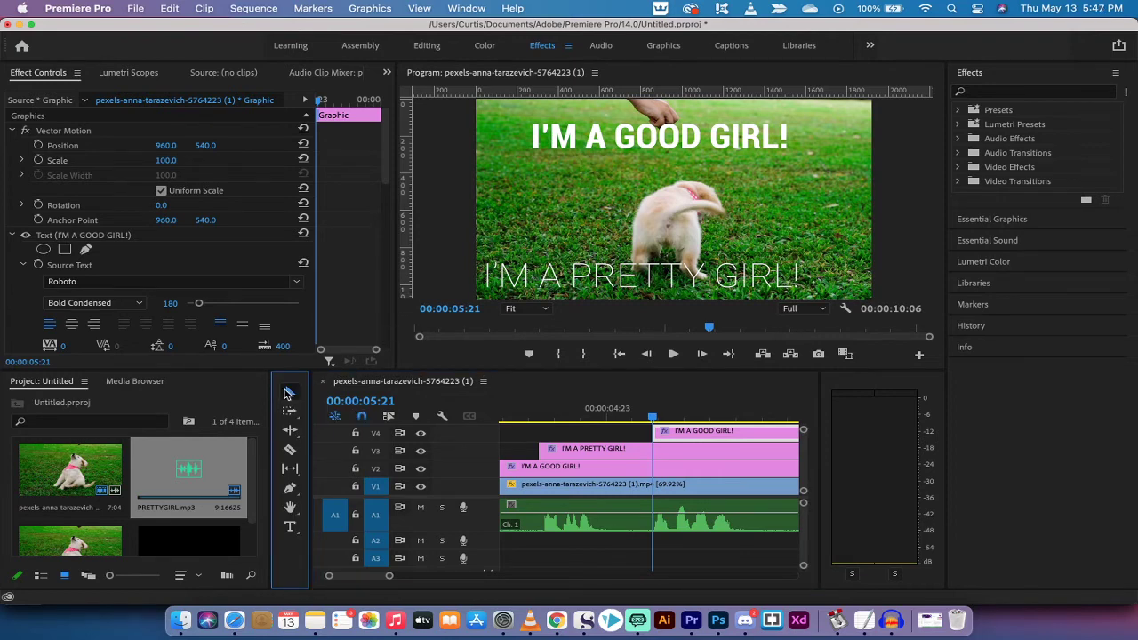
double_click(609, 129)
text(JUST A PUPPY)
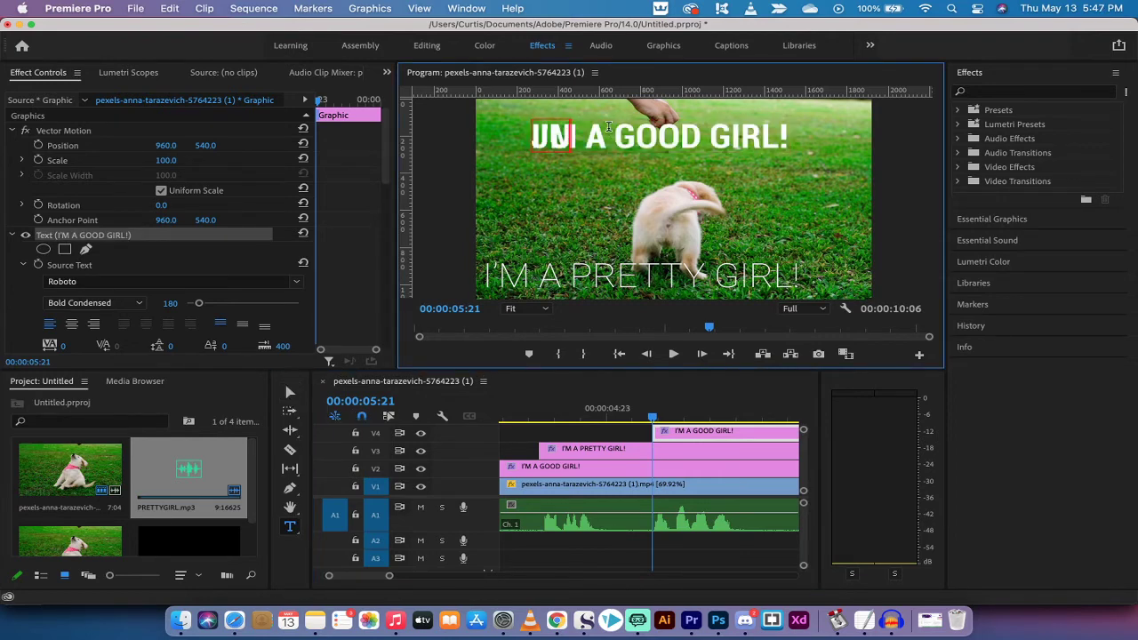
text(AD)
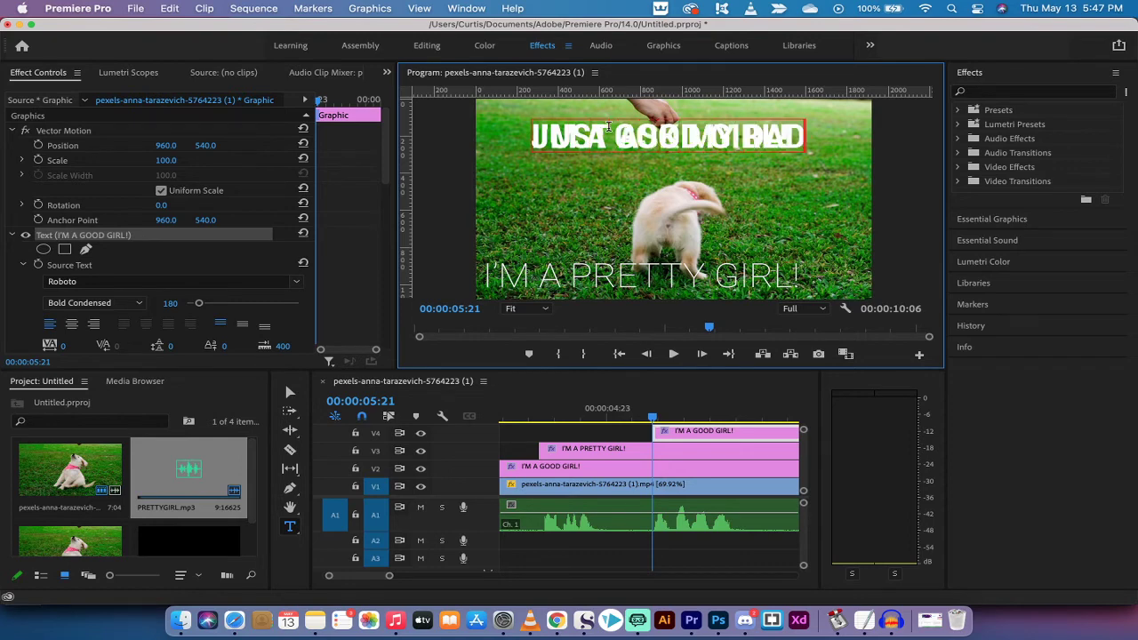
text(!)
click(289, 393)
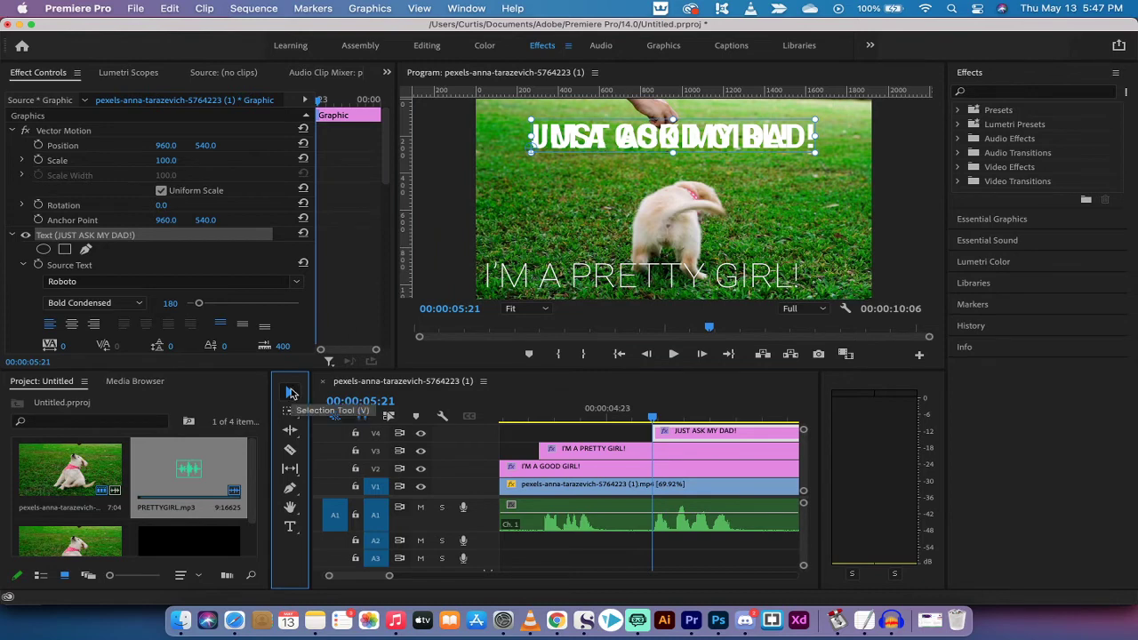
drag(602, 138, 652, 215)
Set the caption's font style to Roboto Black and shift it left to fit the frame
click(105, 303)
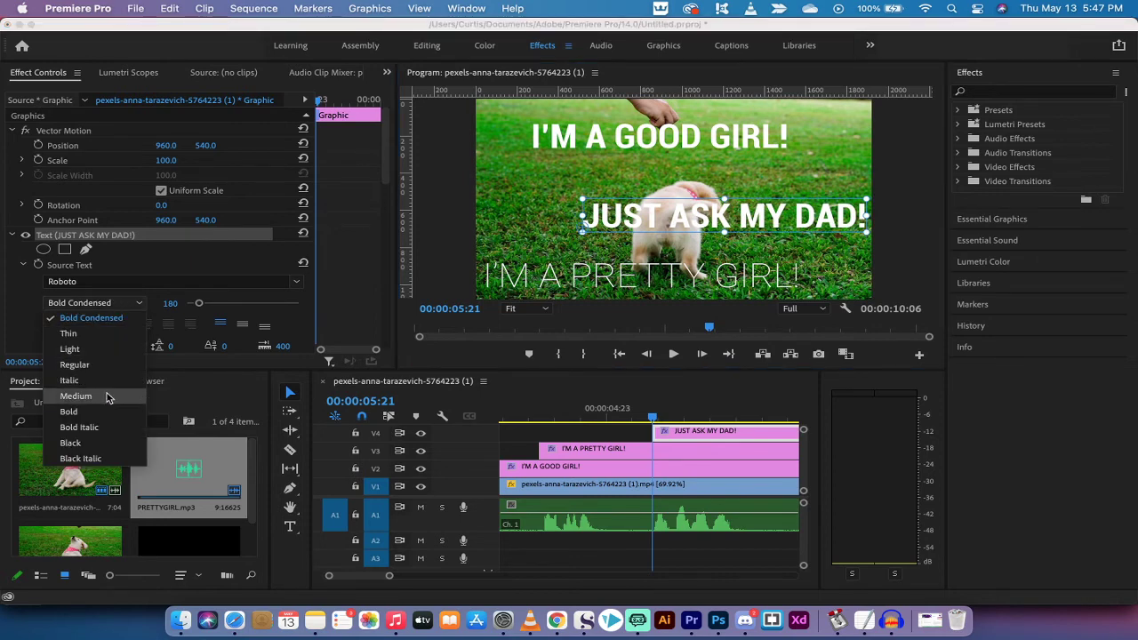
click(70, 443)
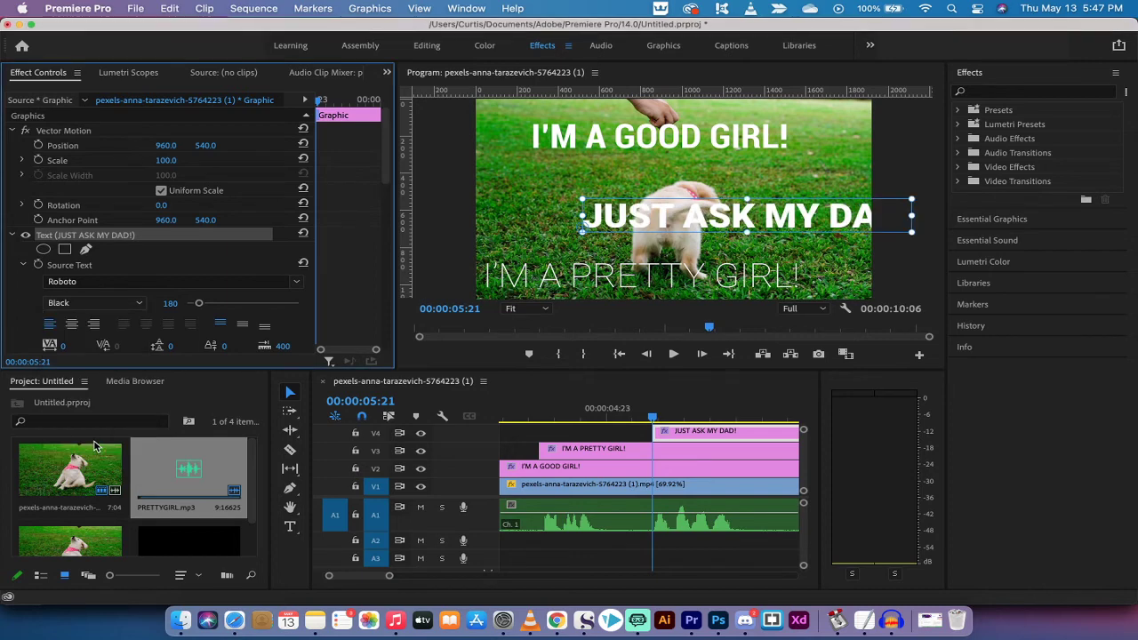
drag(665, 207, 608, 218)
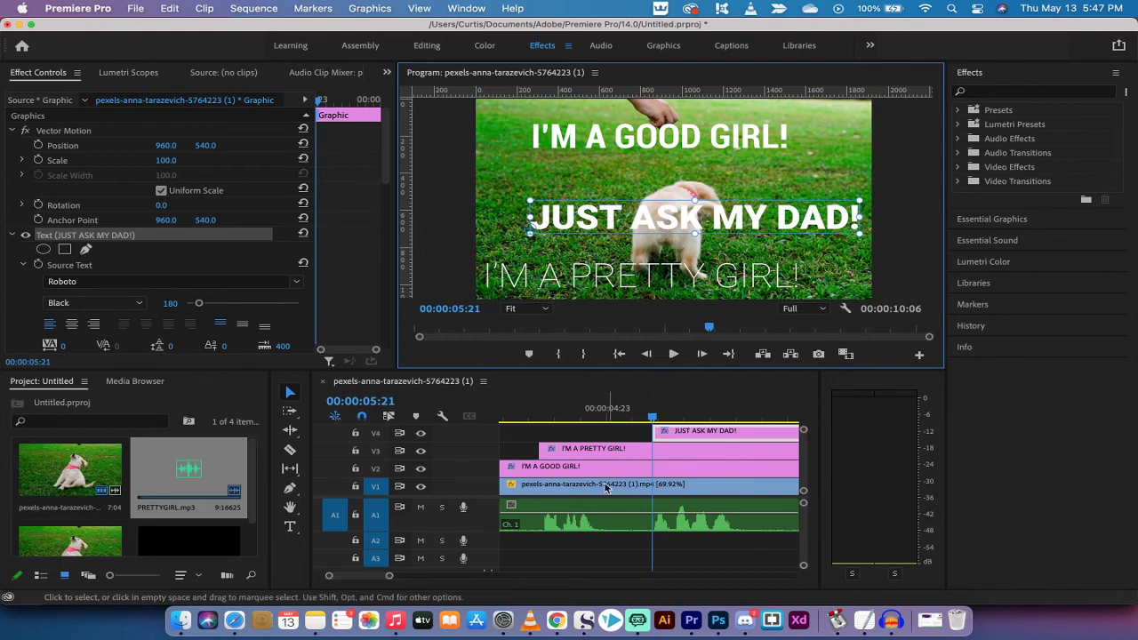
click(390, 579)
drag(390, 579, 449, 579)
drag(570, 417, 503, 418)
click(533, 569)
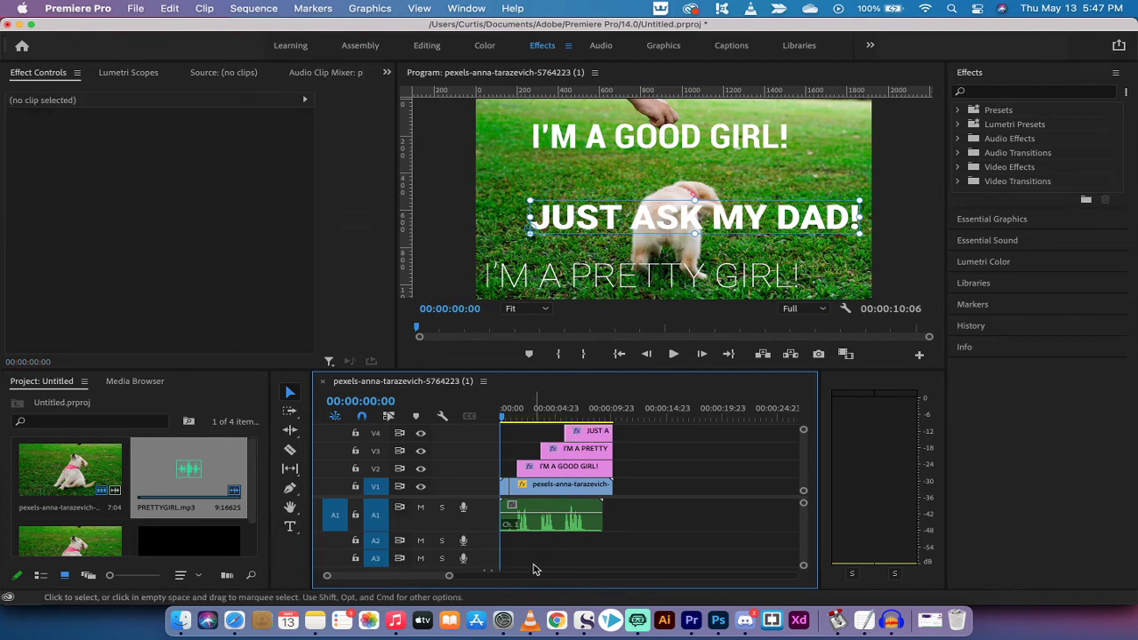
key(space)
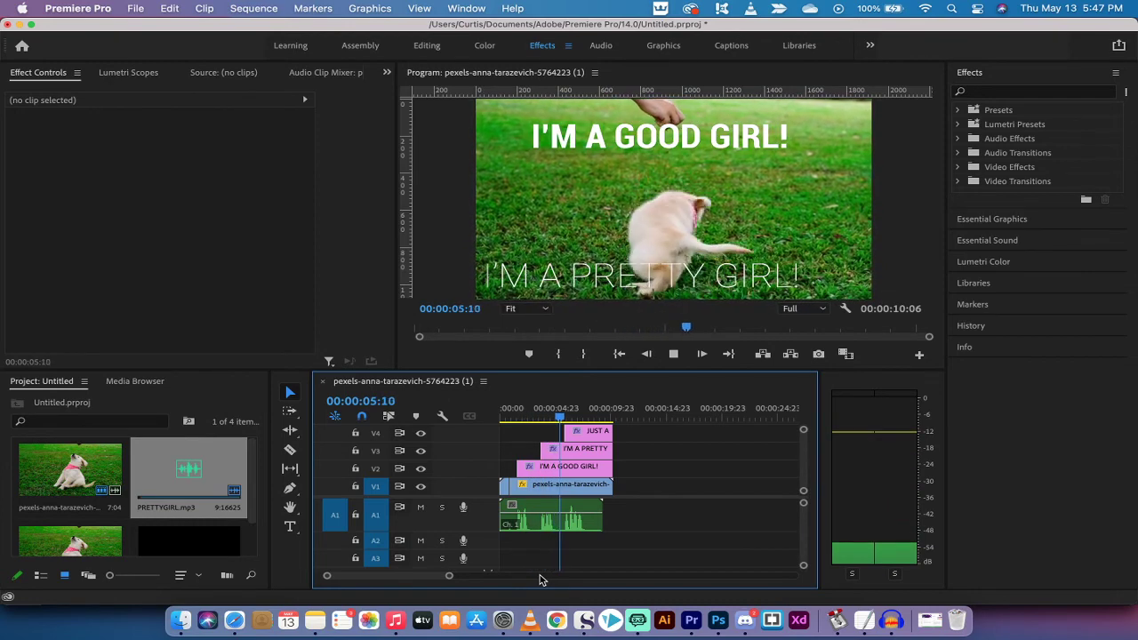
key(space)
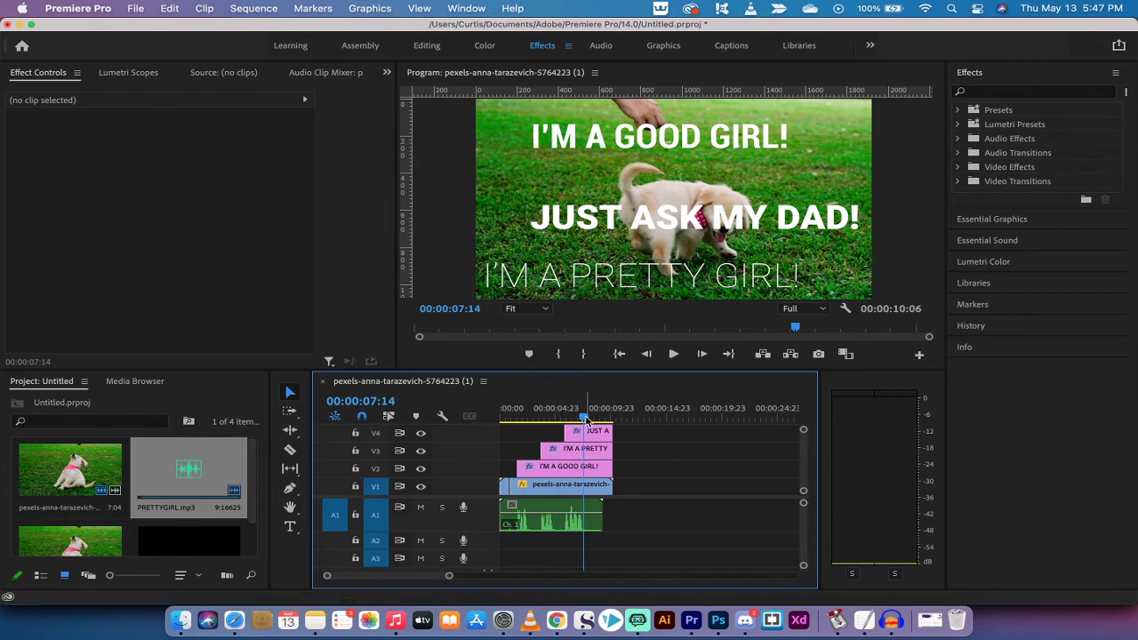
drag(584, 416, 565, 423)
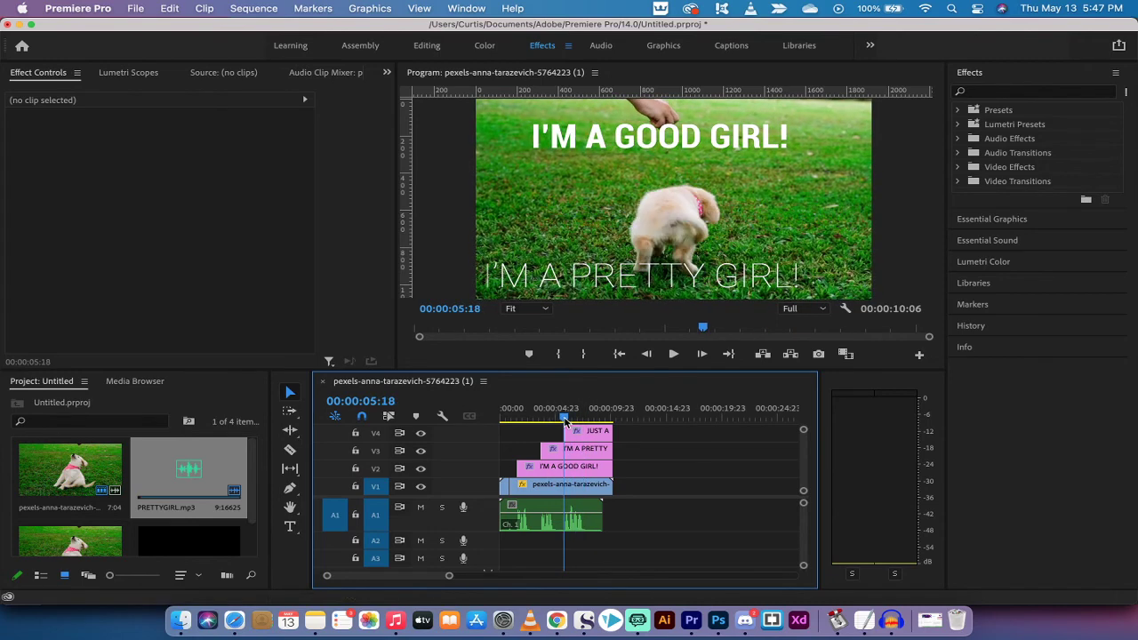
drag(565, 422, 564, 421)
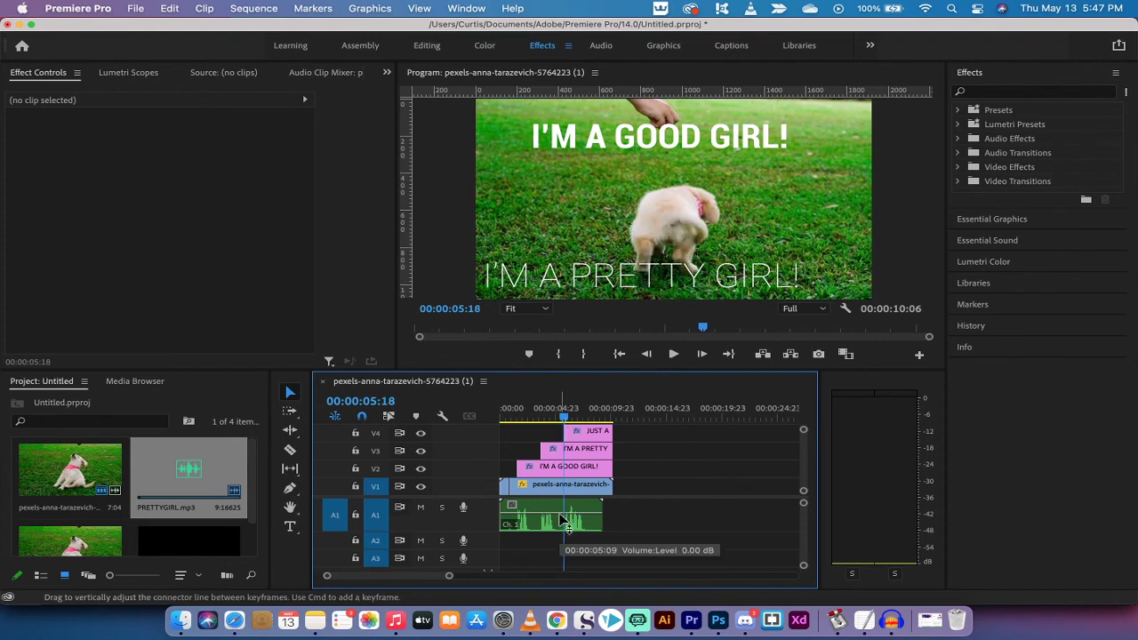